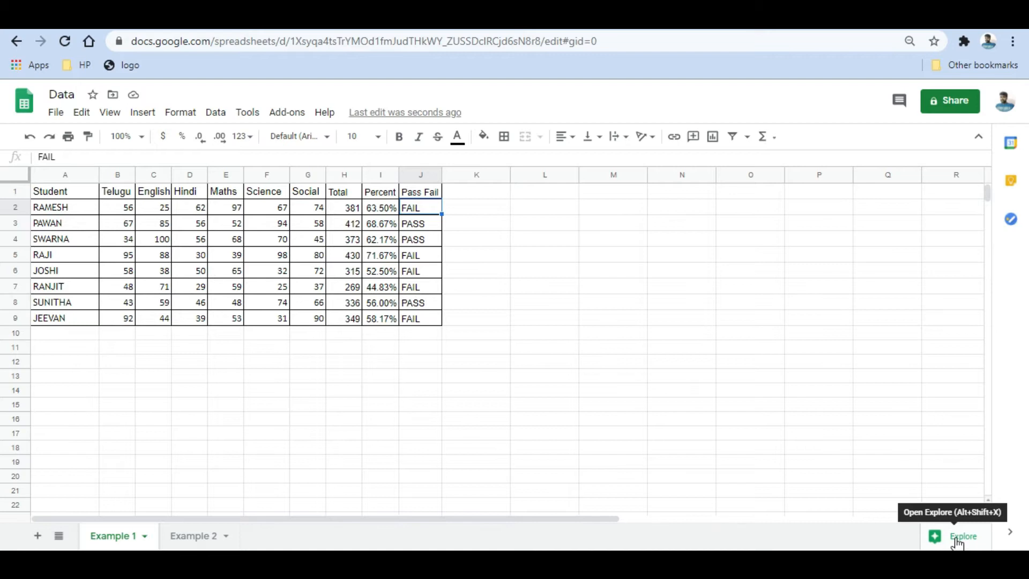
- Open Explore for the student marks table and apply the cyan alternating colors to A1:J9
click(959, 537)
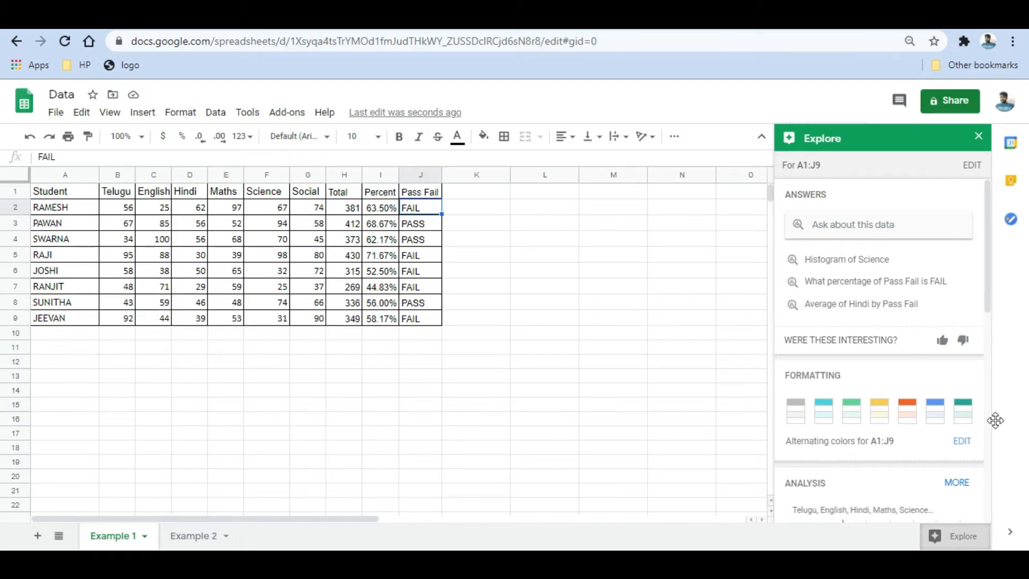
mouse_move(988, 227)
mouse_down()
mouse_move(982, 396)
mouse_move(987, 225)
mouse_up()
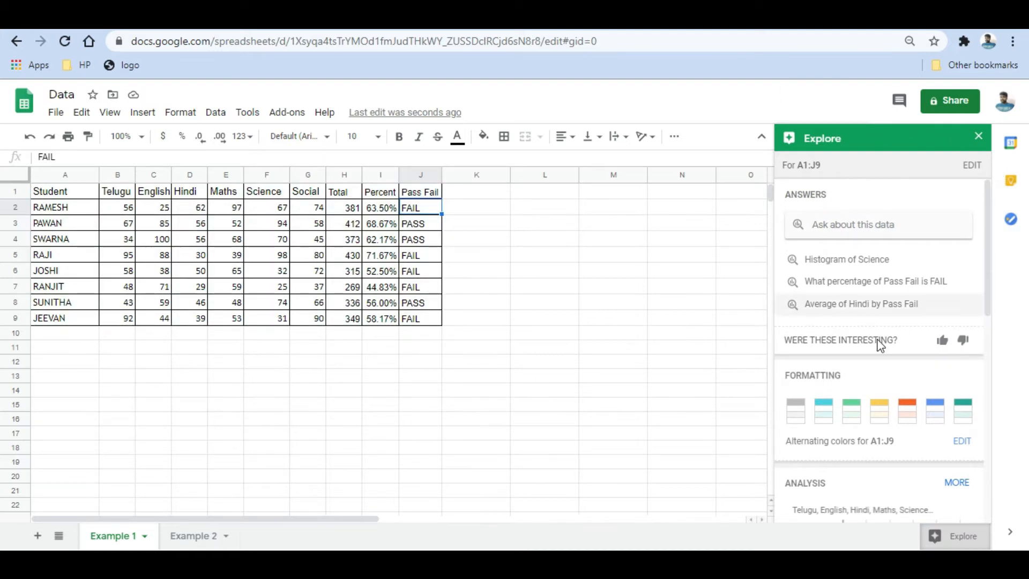
scroll(879, 354, down, 3)
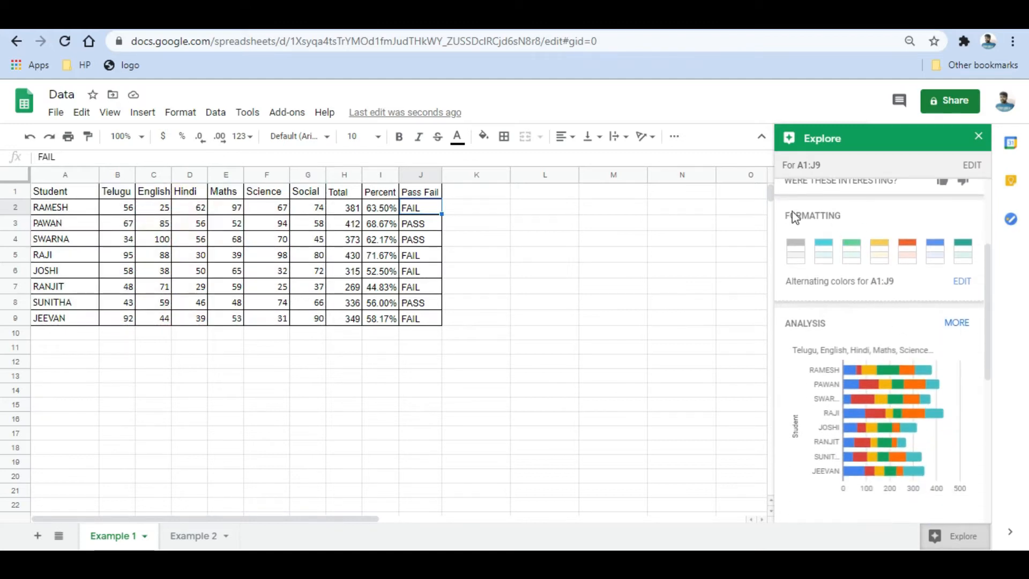
mouse_move(868, 348)
scroll(869, 349, down, 2)
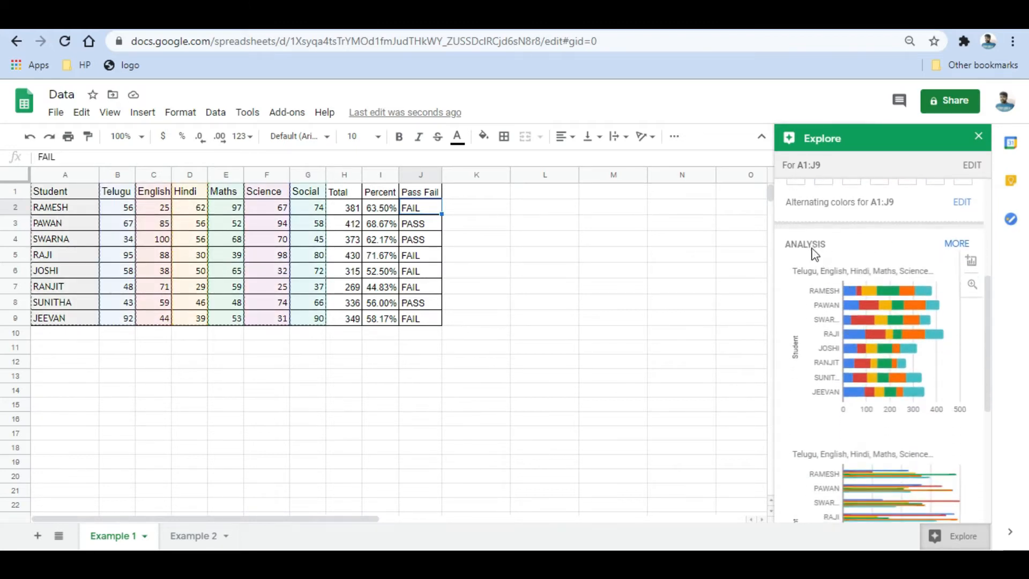
scroll(861, 252, up, 4)
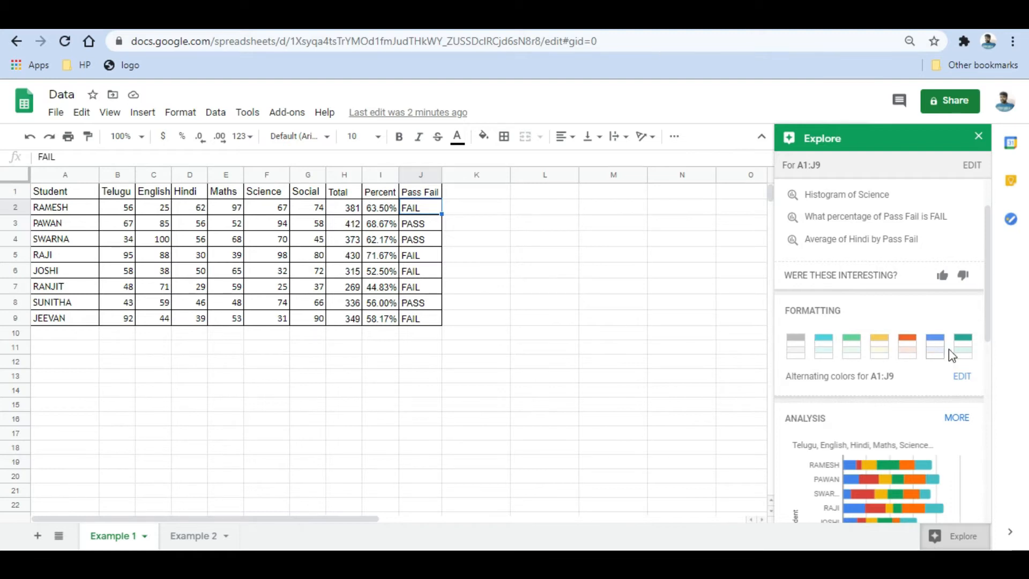
click(832, 352)
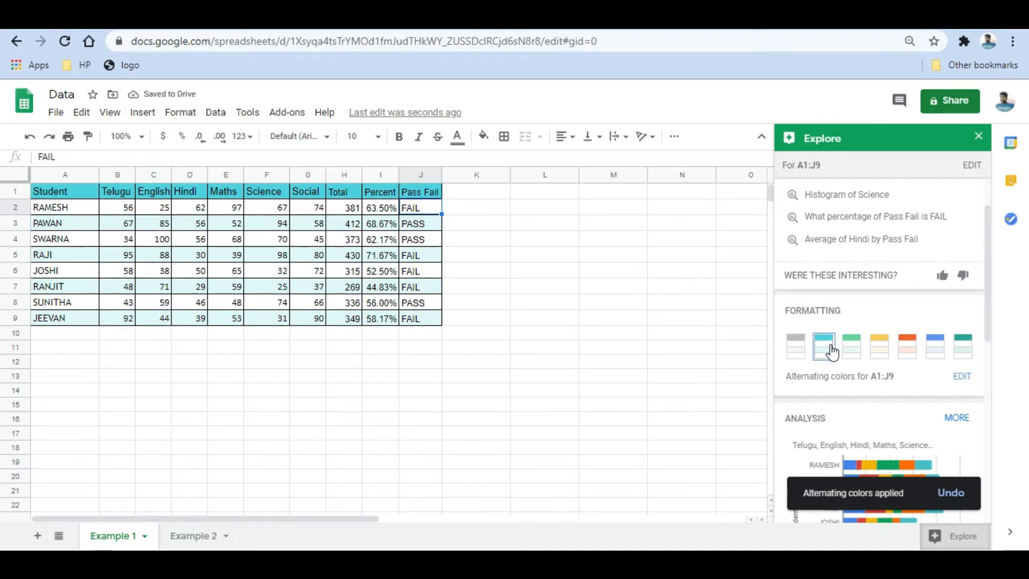
- Examine the suggested analysis charts in Explore, including the bar charts of subject marks and the Count of Pass Fail pie chart
scroll(906, 399, down, 3)
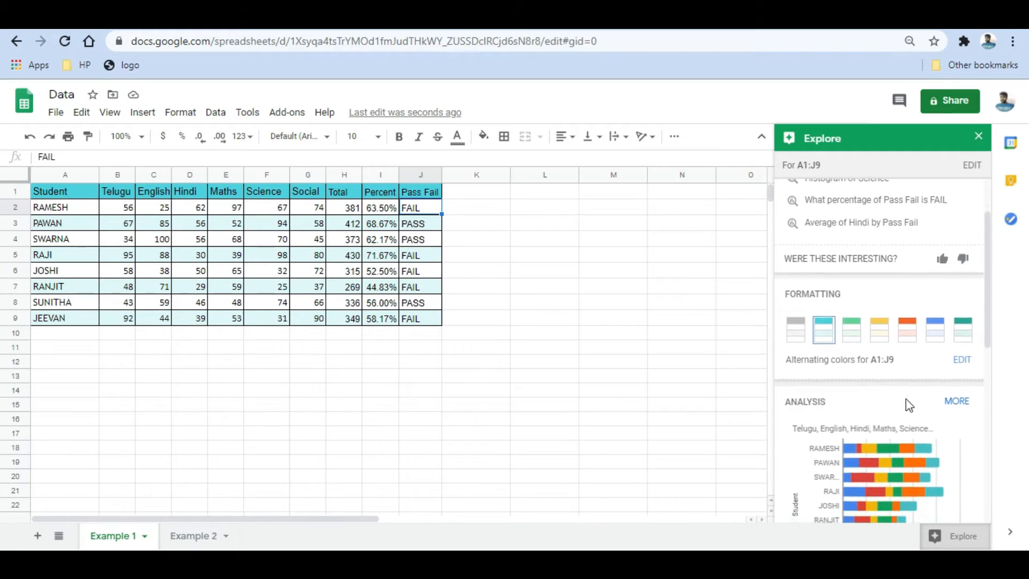
scroll(906, 399, down, 1)
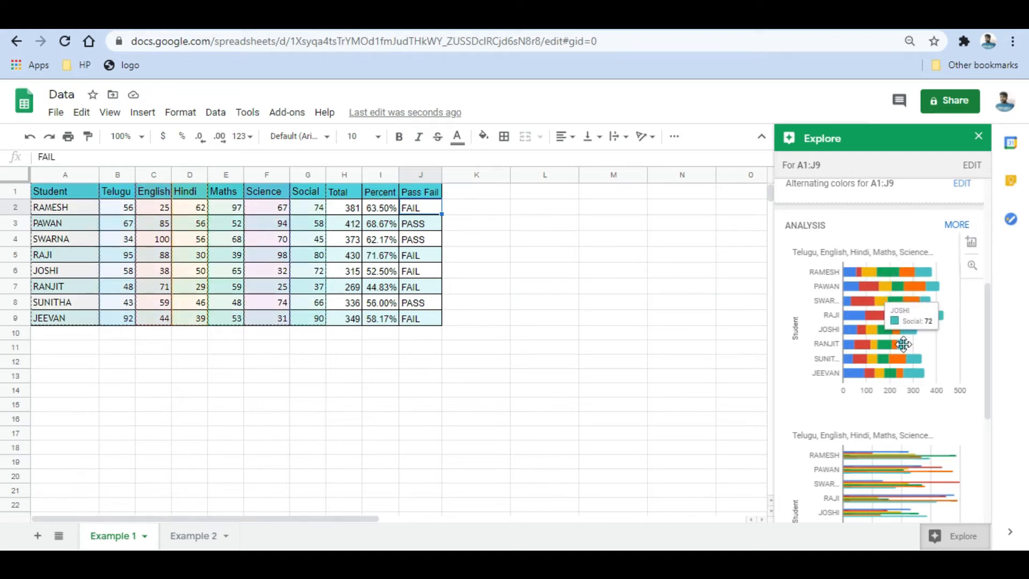
scroll(904, 362, down, 2)
scroll(904, 362, down, 3)
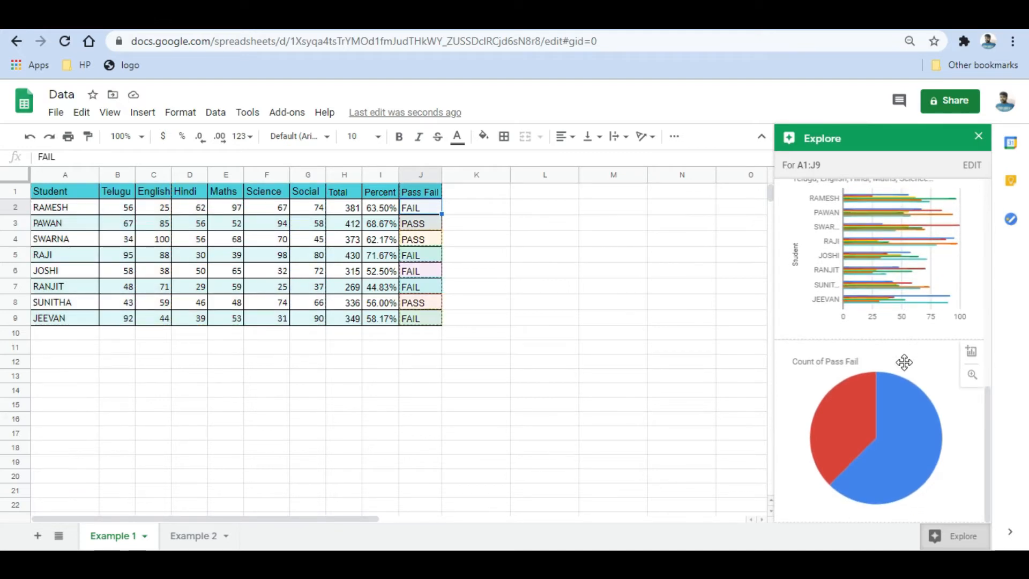
mouse_move(909, 436)
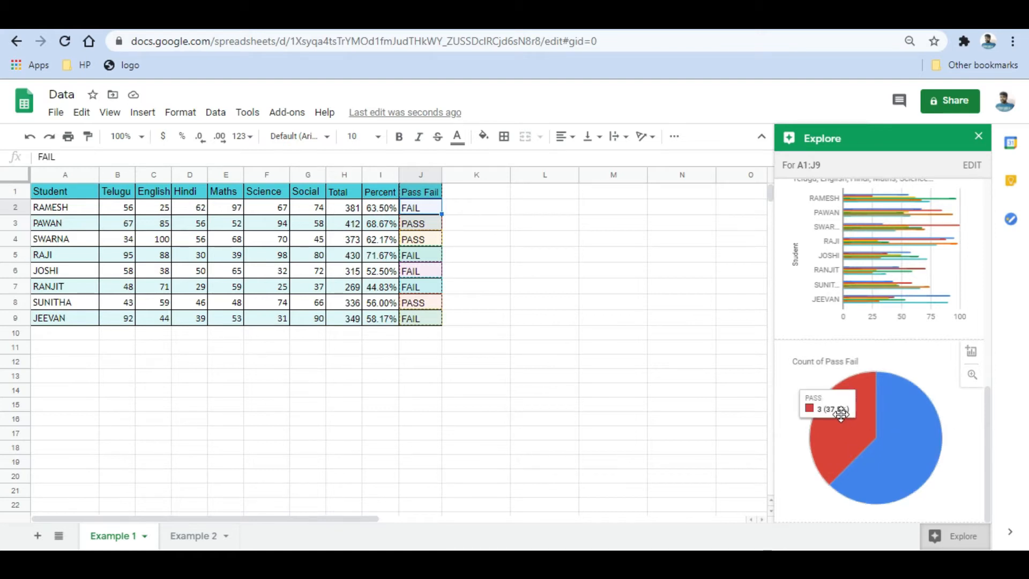
mouse_move(849, 379)
mouse_move(887, 416)
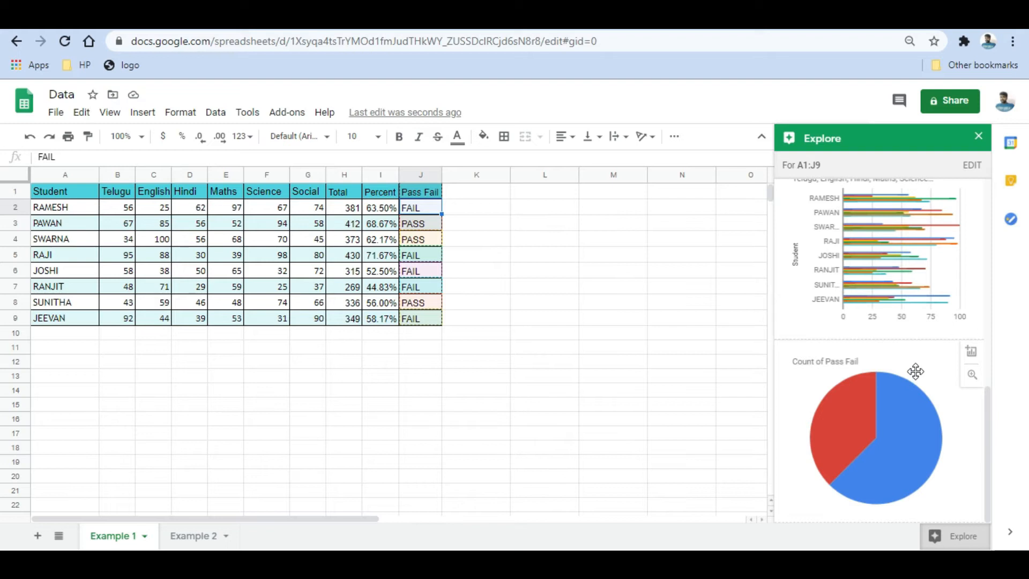
scroll(911, 375, up, 2)
scroll(916, 311, up, 3)
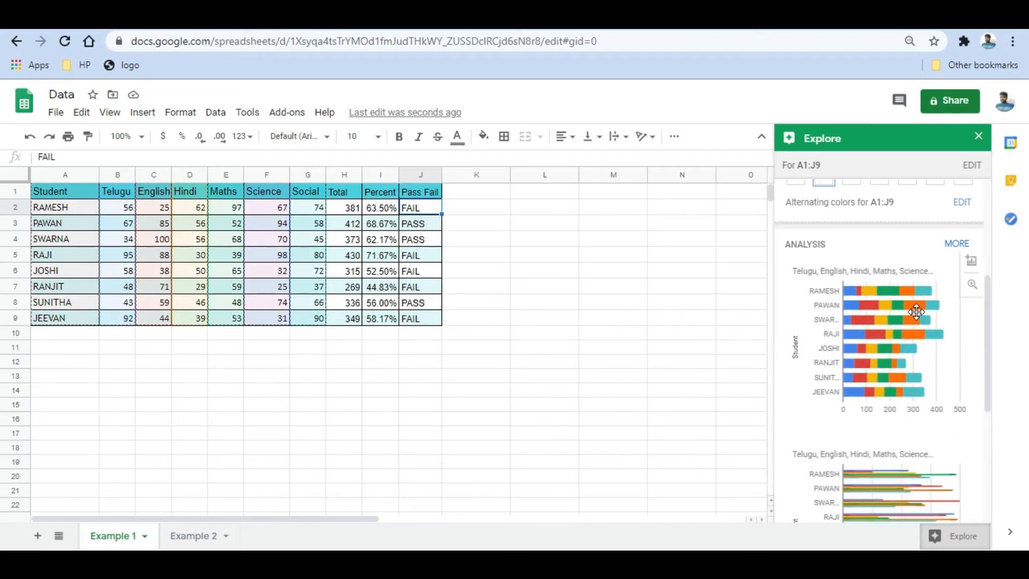
scroll(908, 403, down, 2)
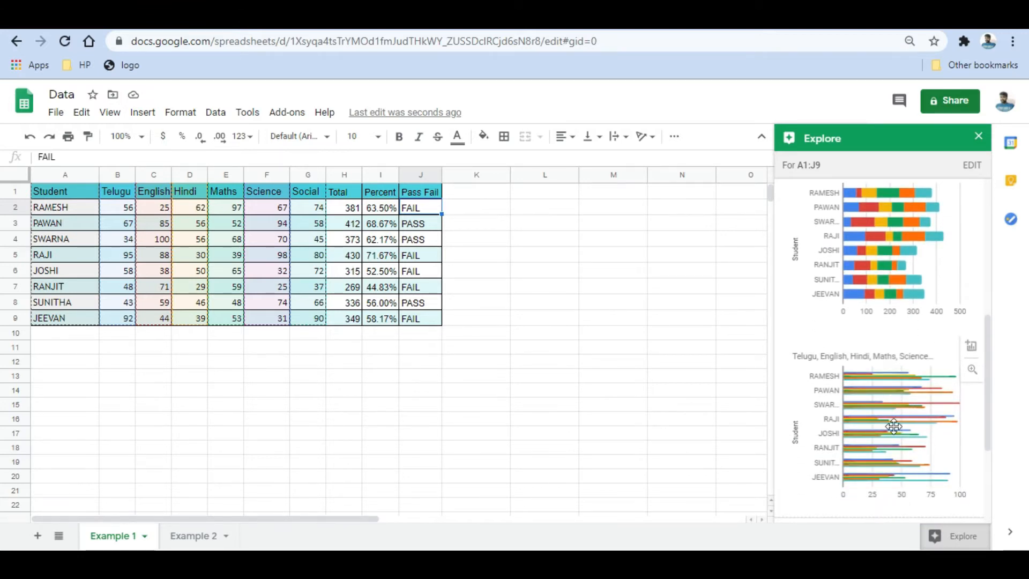
scroll(893, 424, down, 3)
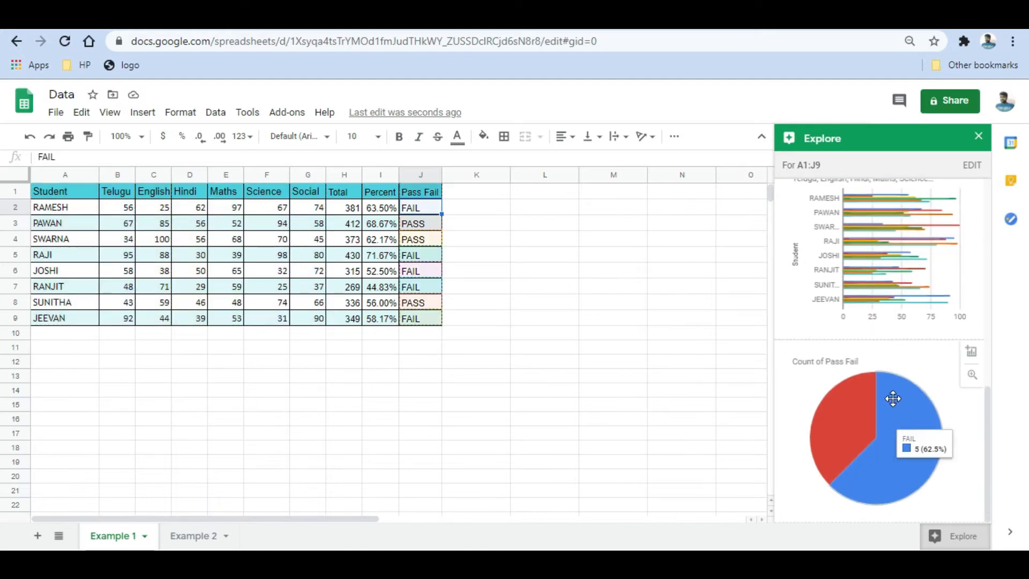
- Place the suggested Count of Pass Fail pie chart on the sheet at a reduced size, just below the last table columns
drag(900, 384, 569, 236)
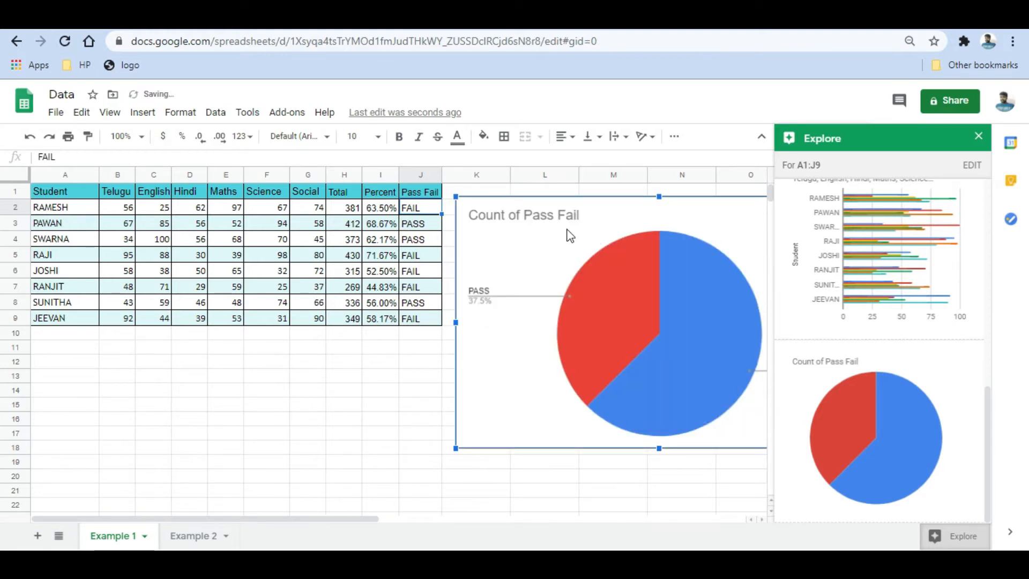
drag(456, 197, 549, 248)
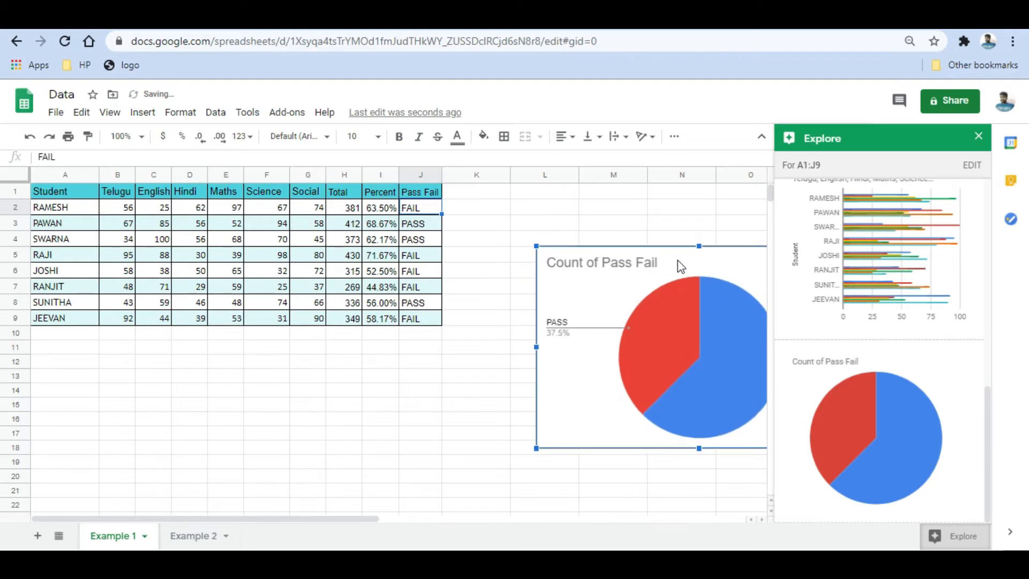
drag(691, 259, 526, 226)
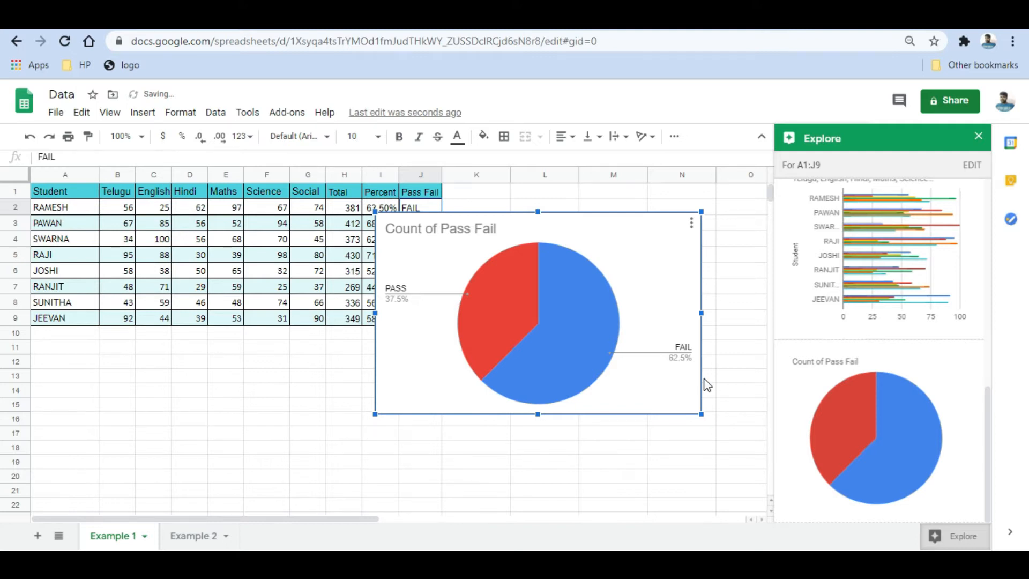
mouse_move(613, 349)
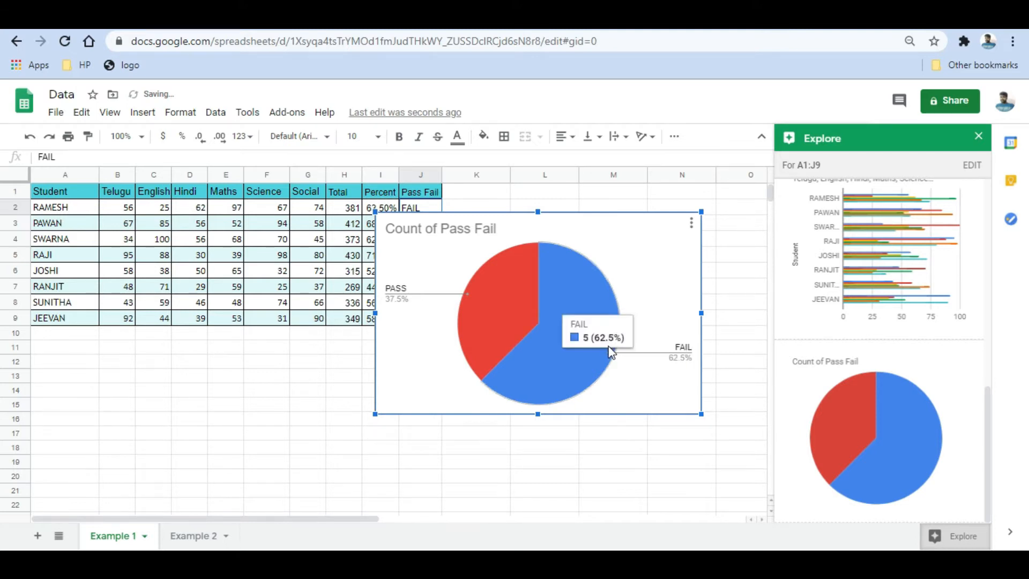
click(567, 213)
drag(566, 213, 540, 335)
scroll(540, 335, down, 1)
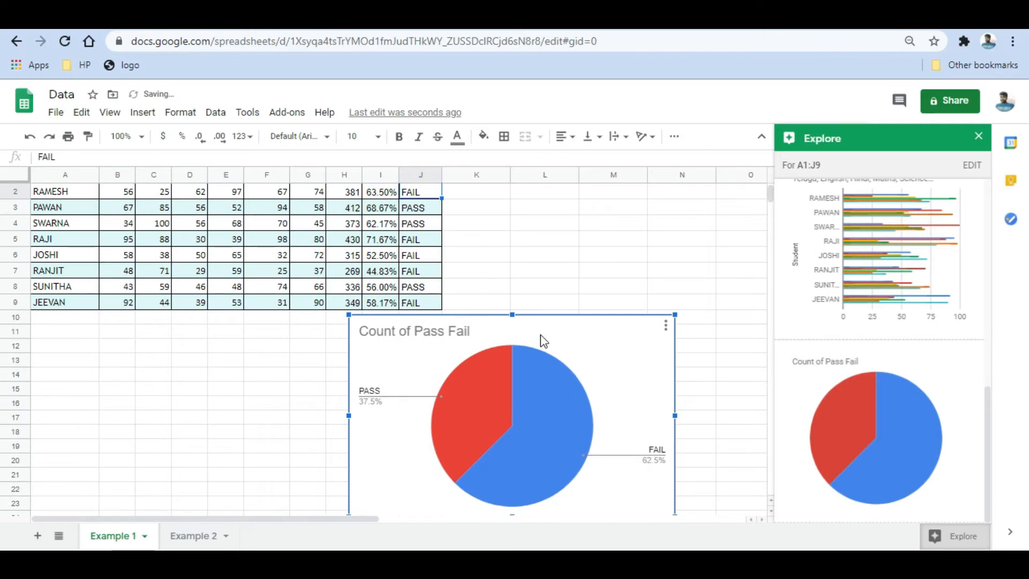
- Ask Explore the question "How many students are there"
scroll(926, 304, up, 2)
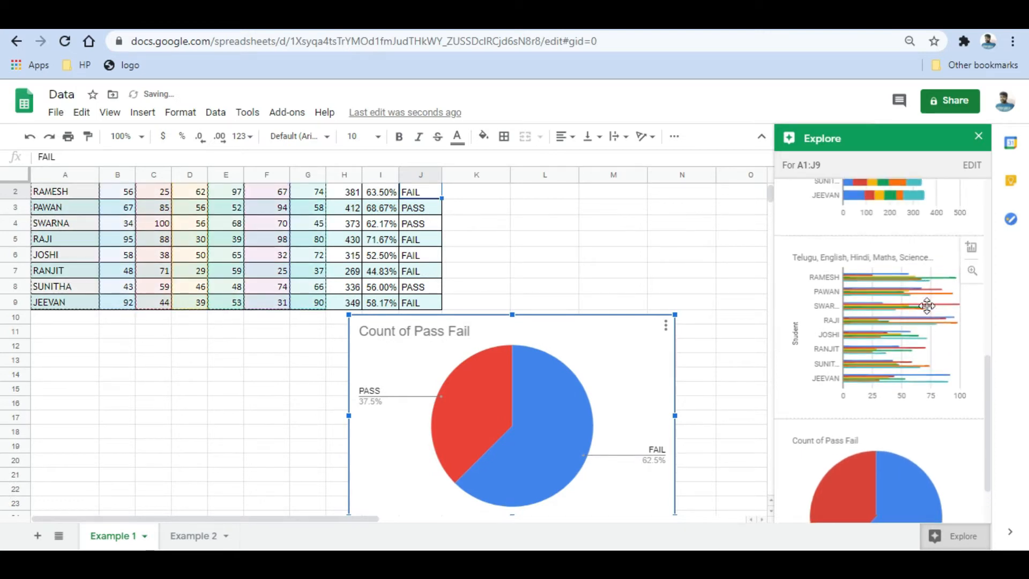
scroll(926, 306, up, 3)
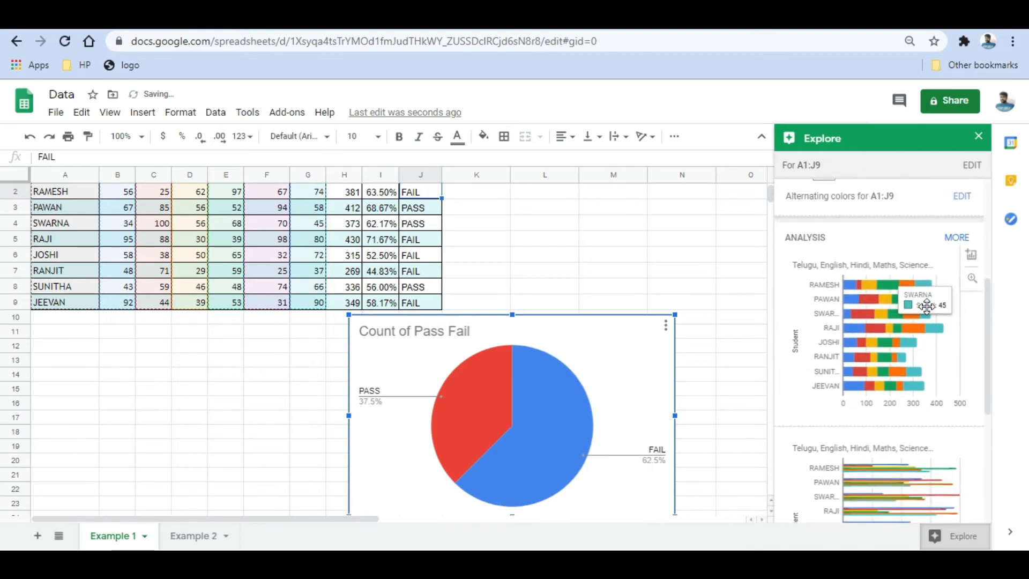
scroll(929, 315, up, 2)
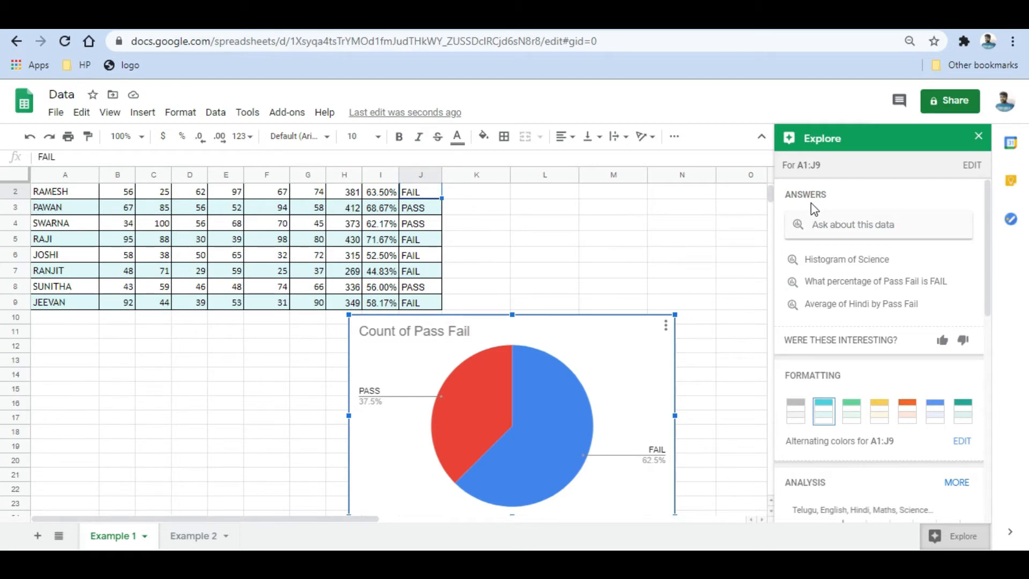
click(850, 230)
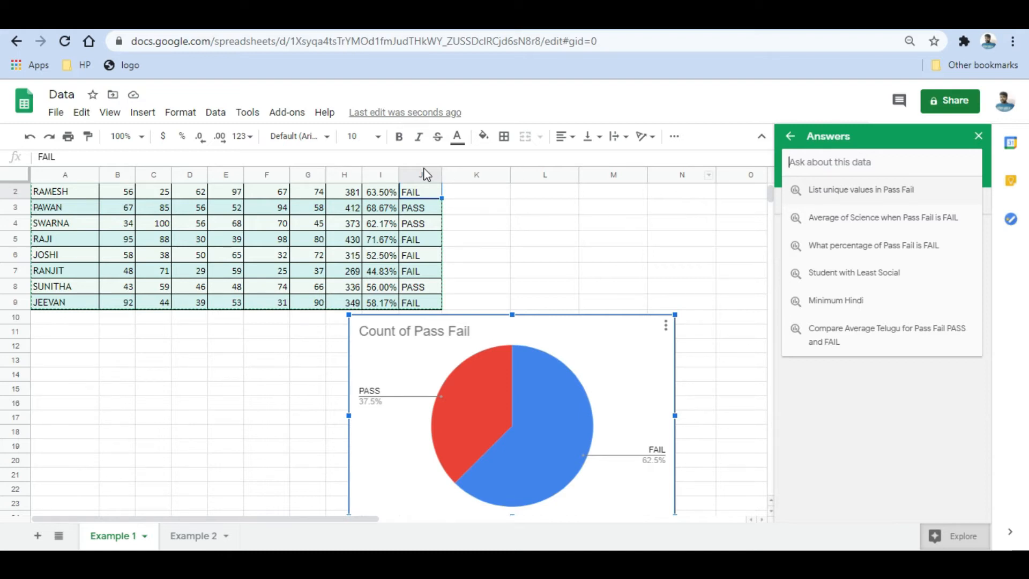
text(hO)
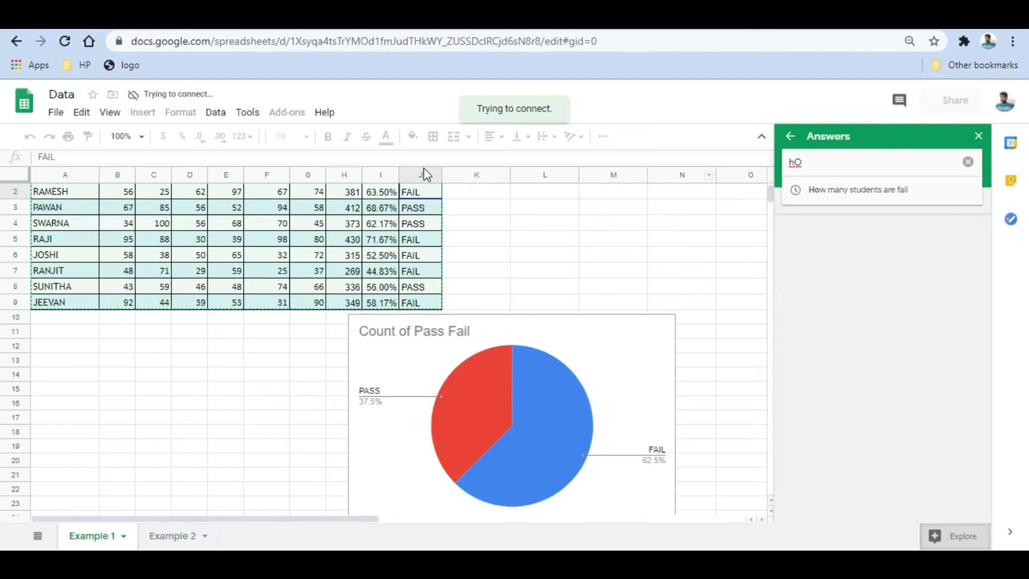
key(BackSpace)
key(BackSpace)
text(H)
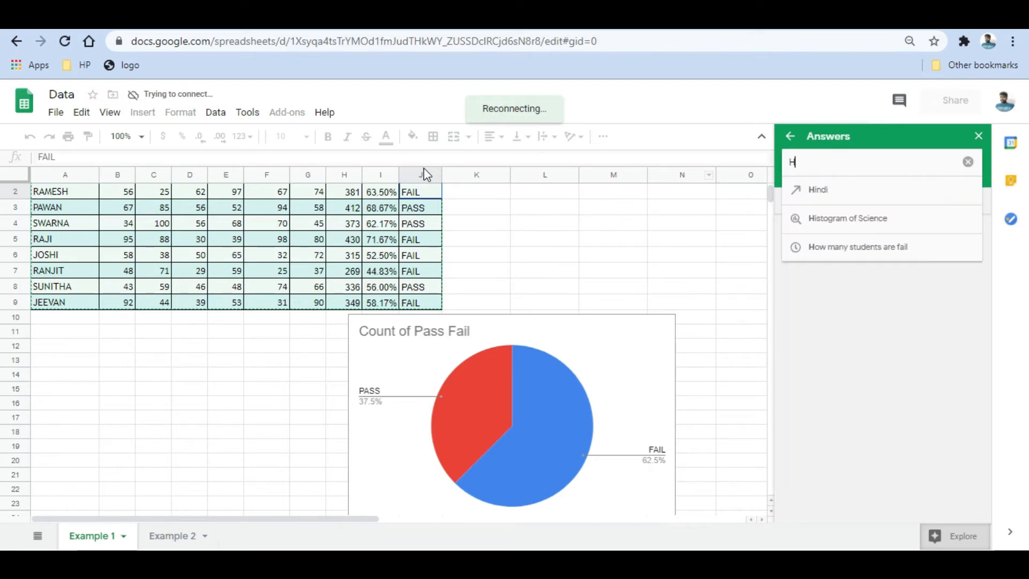
text(ow many )
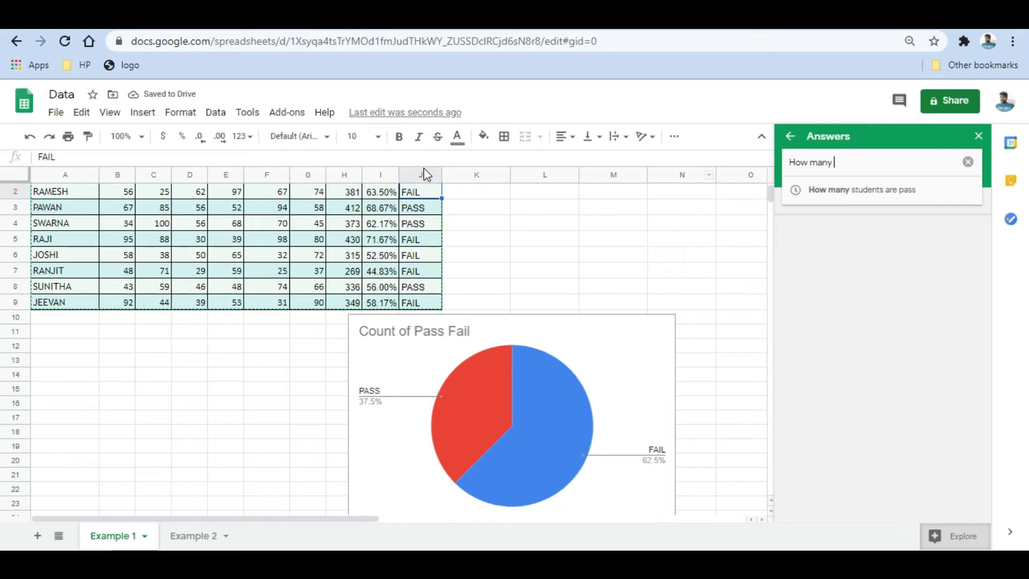
text(st)
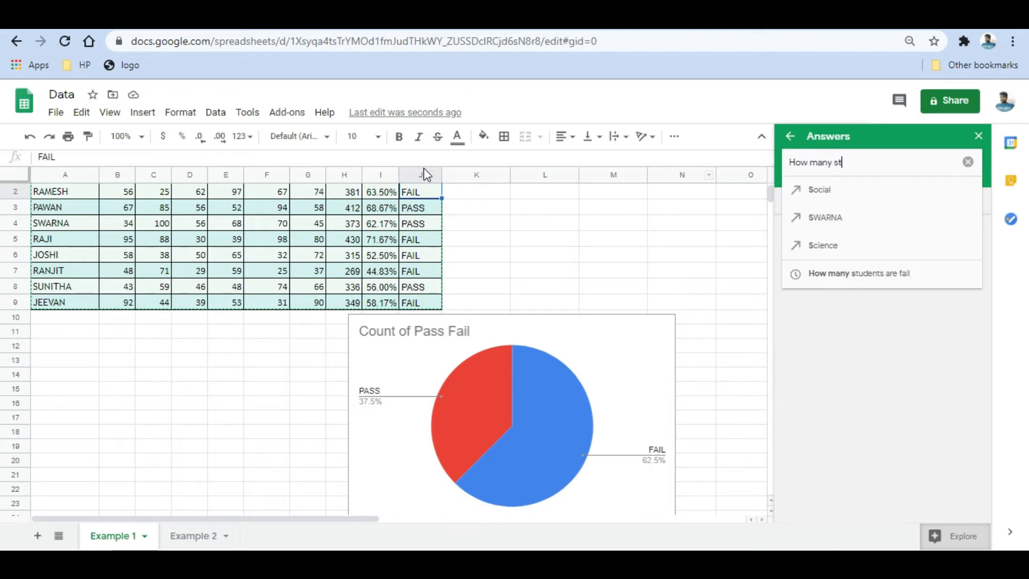
text(udents are there)
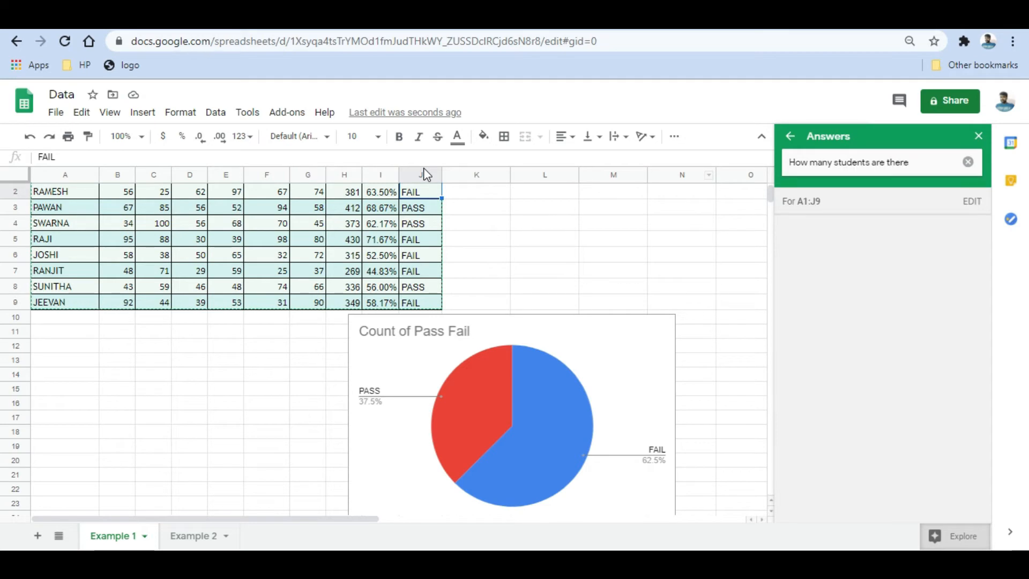
key(Return)
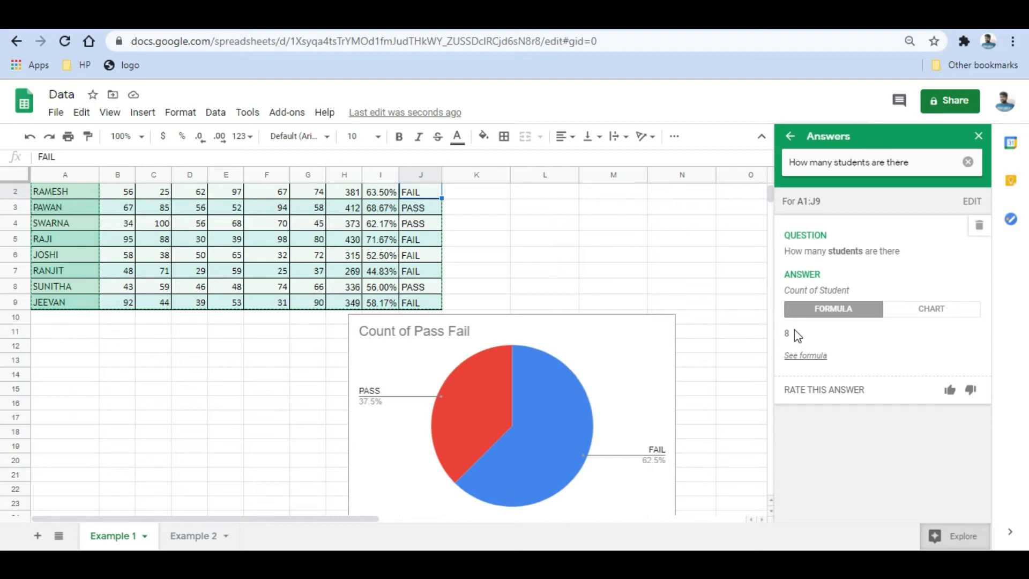
- Change the Explore question to "How many students are pass" and get its answer
click(914, 162)
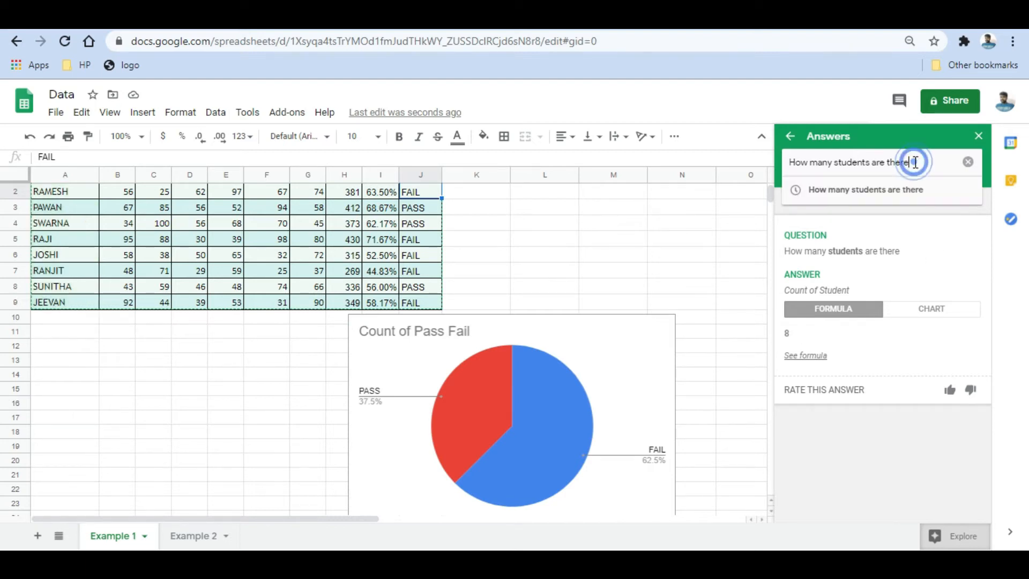
key(BackSpace)
key(BackSpace)
key(BackSpace)
key(BackSpace)
text(pass)
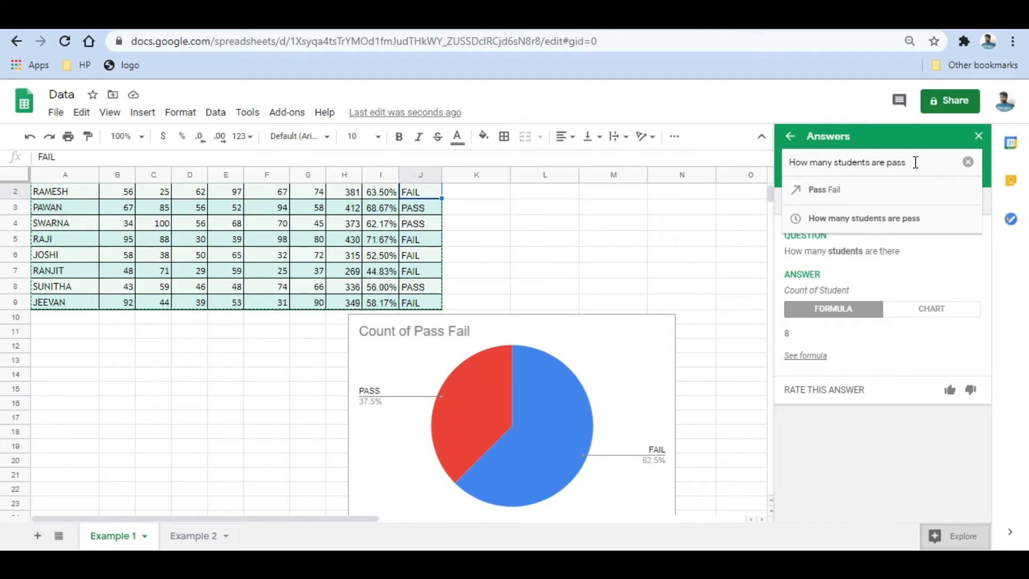
click(878, 220)
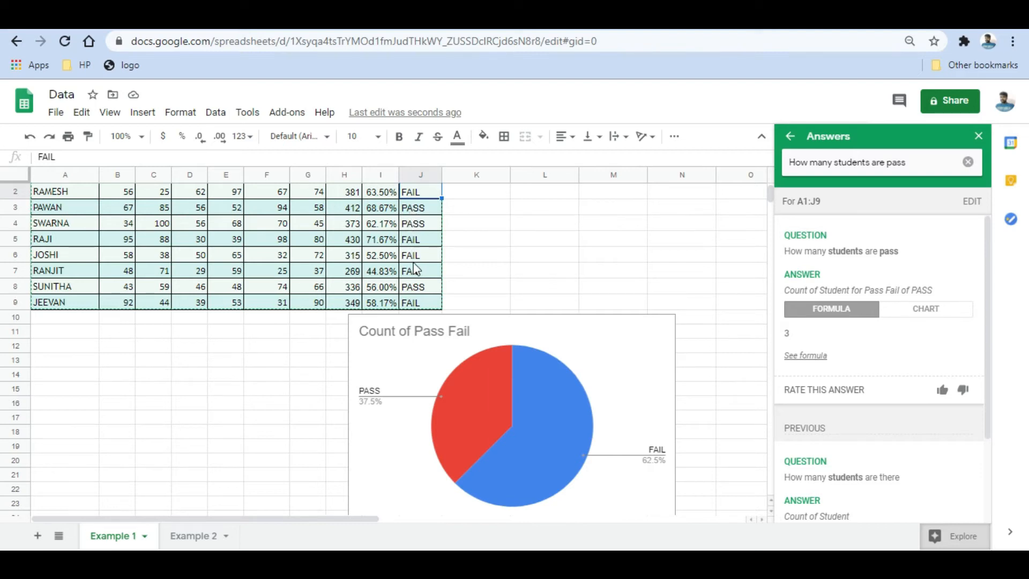
- Check the answer against the individual PASS entries in the Pass Fail column
click(414, 287)
click(425, 223)
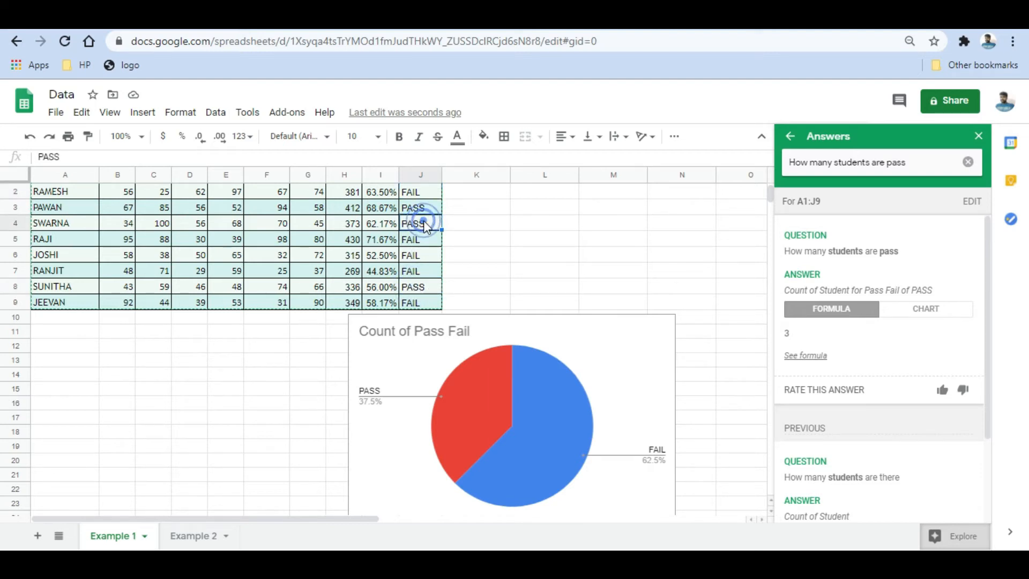
click(421, 208)
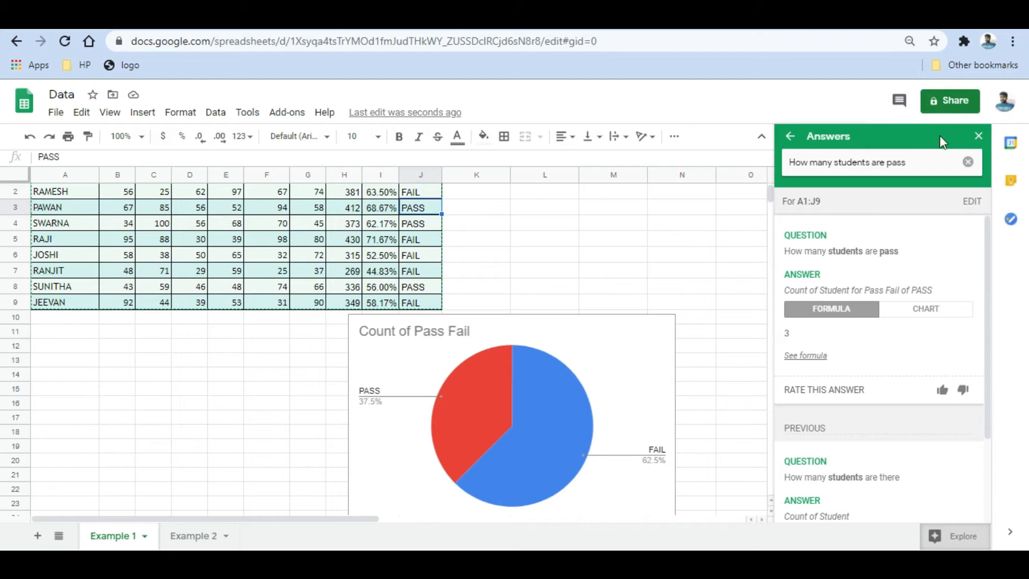
- Change the Explore question to "How many students are fail" and get its answer
click(920, 165)
key(BackSpace)
key(BackSpace)
key(BackSpace)
key(BackSpace)
text(fail)
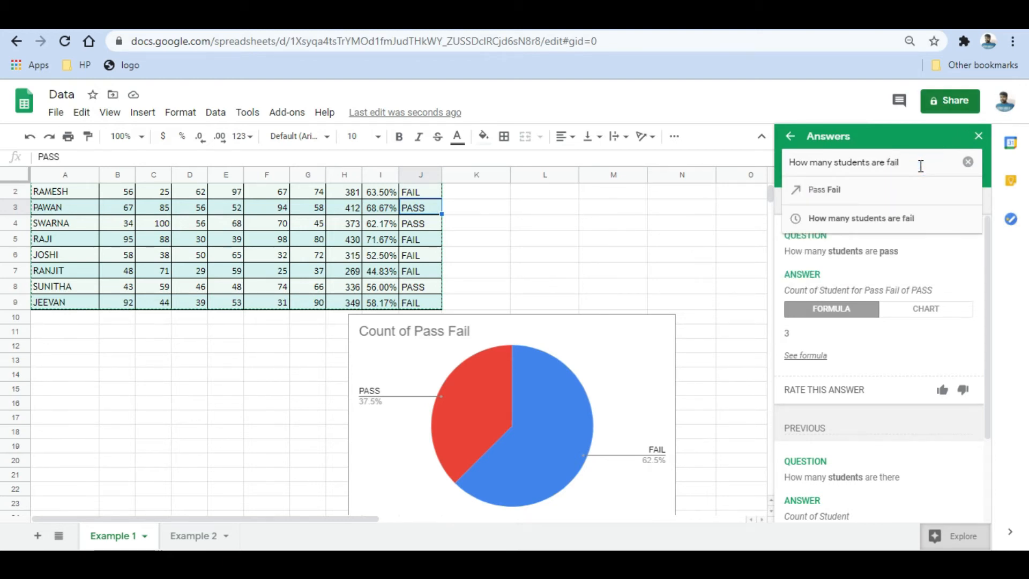
click(876, 225)
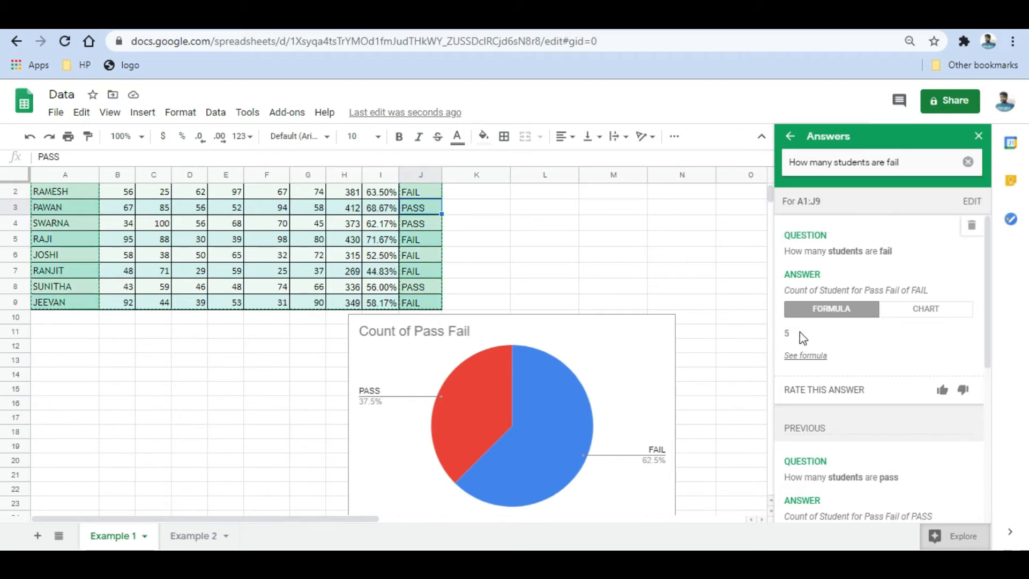
- Check the answer against the individual FAIL entries in the Pass Fail column
click(432, 193)
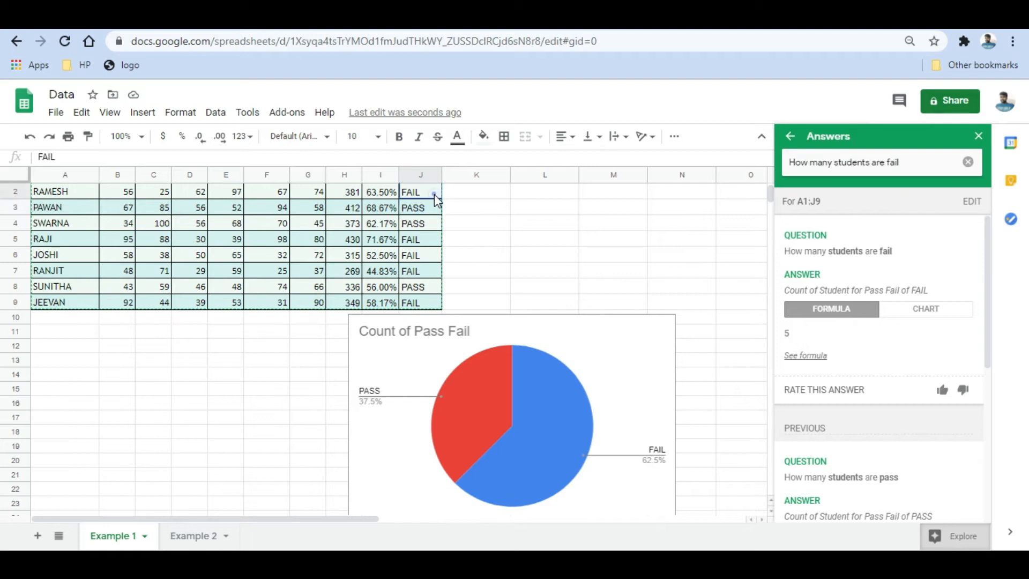
click(425, 239)
click(427, 257)
click(424, 271)
click(421, 301)
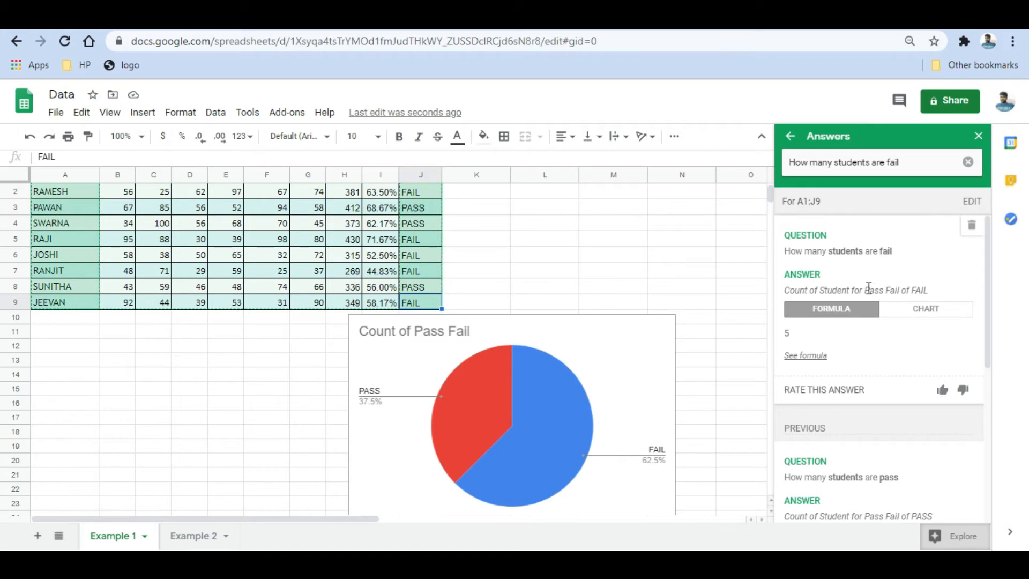
- Replace the Explore question with "Top student by total" and get its answer
click(913, 156)
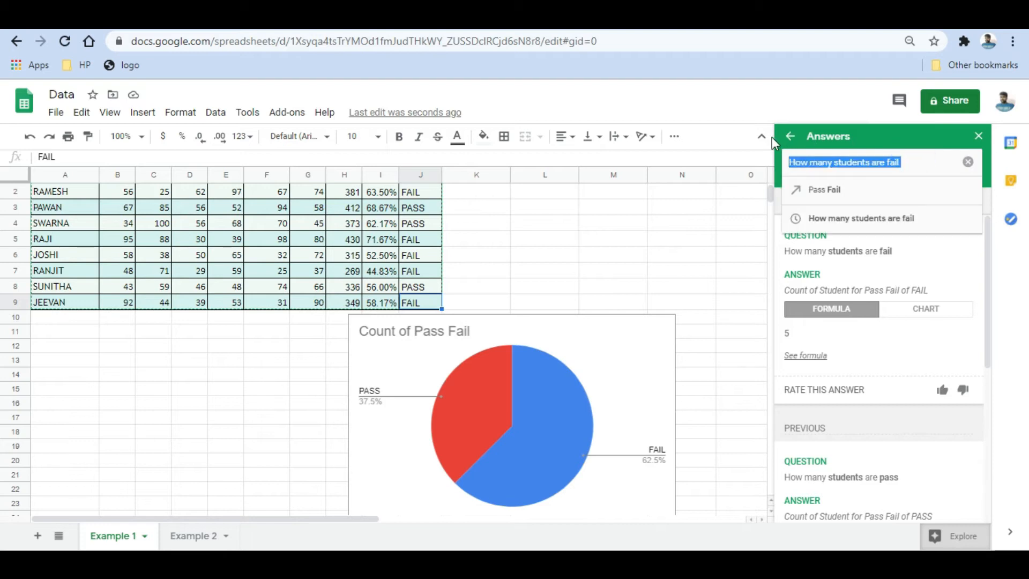
text(Top)
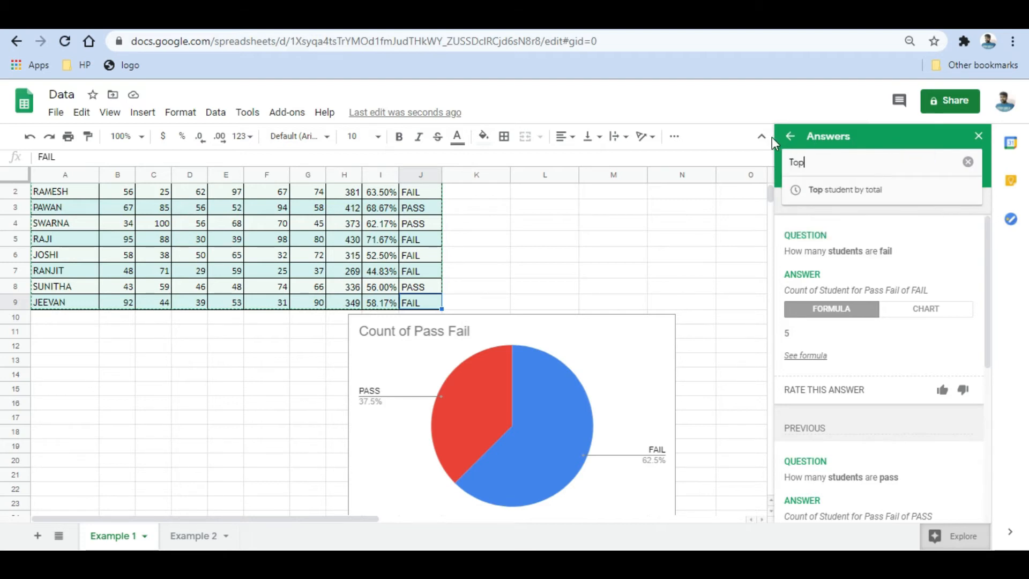
click(855, 193)
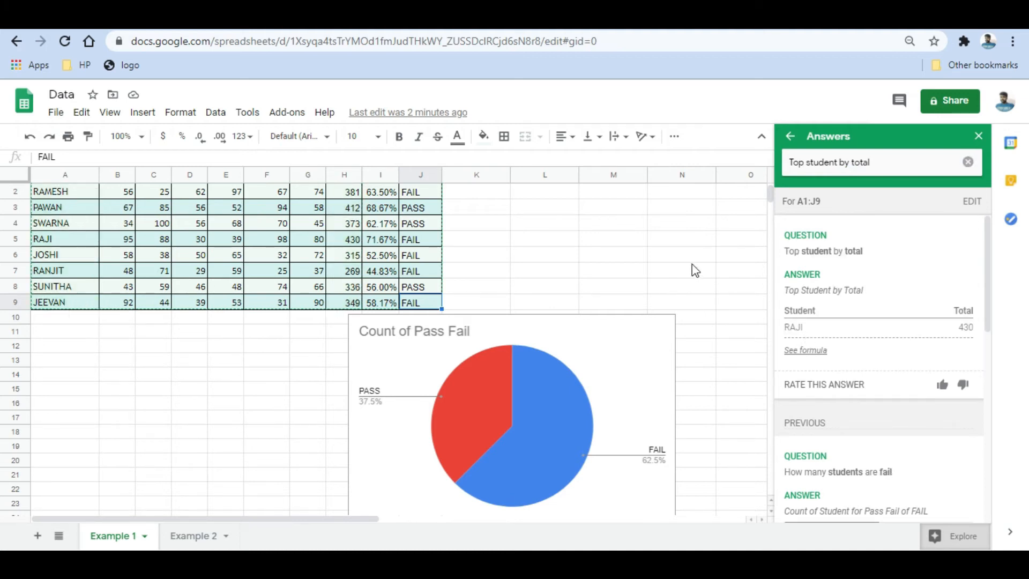
- Try to turn the Explore question into "bottom student by total" by replacing only its first word
click(801, 162)
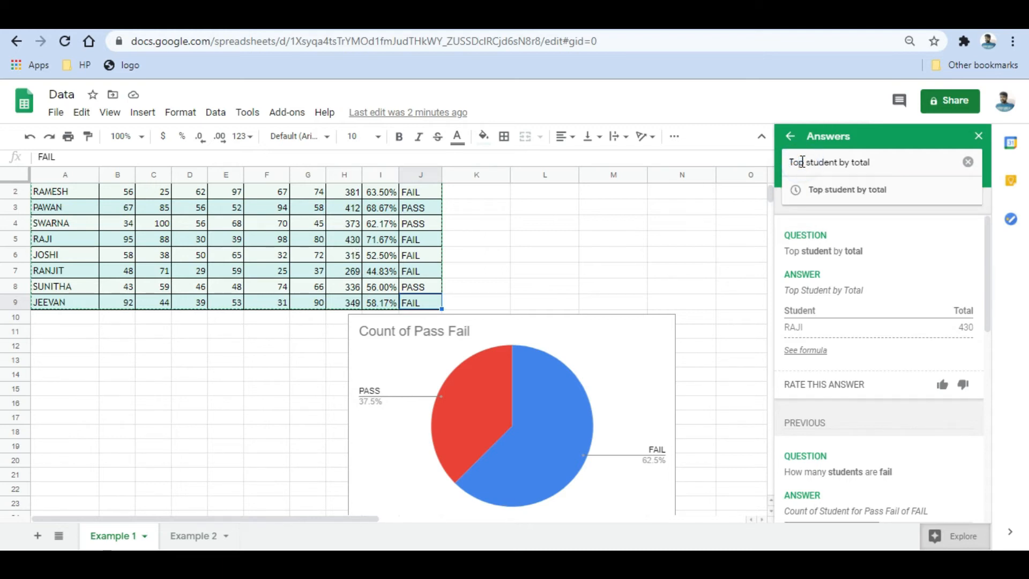
key(BackSpace)
key(BackSpace)
key(BackSpace)
text(Bo)
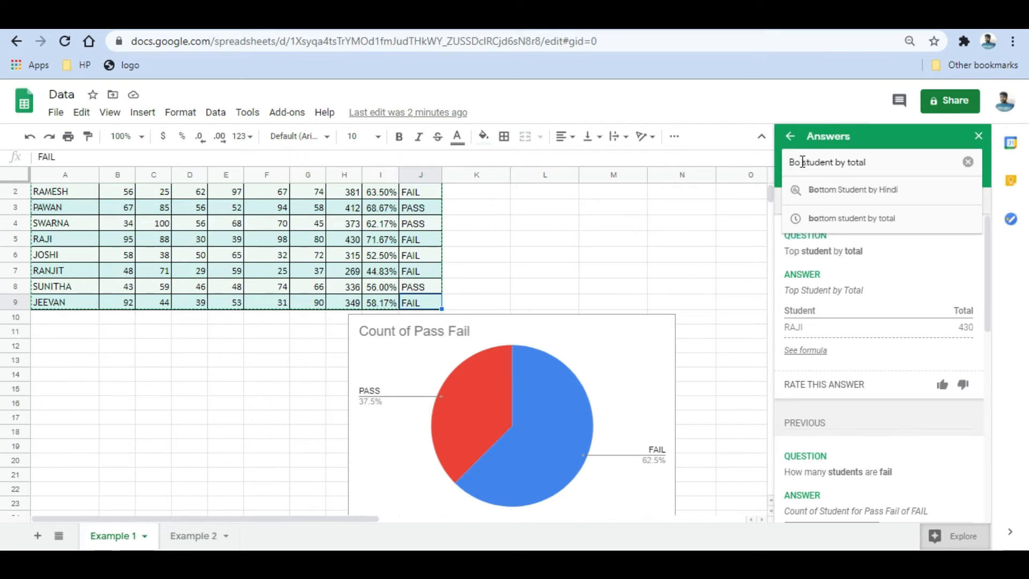
click(860, 218)
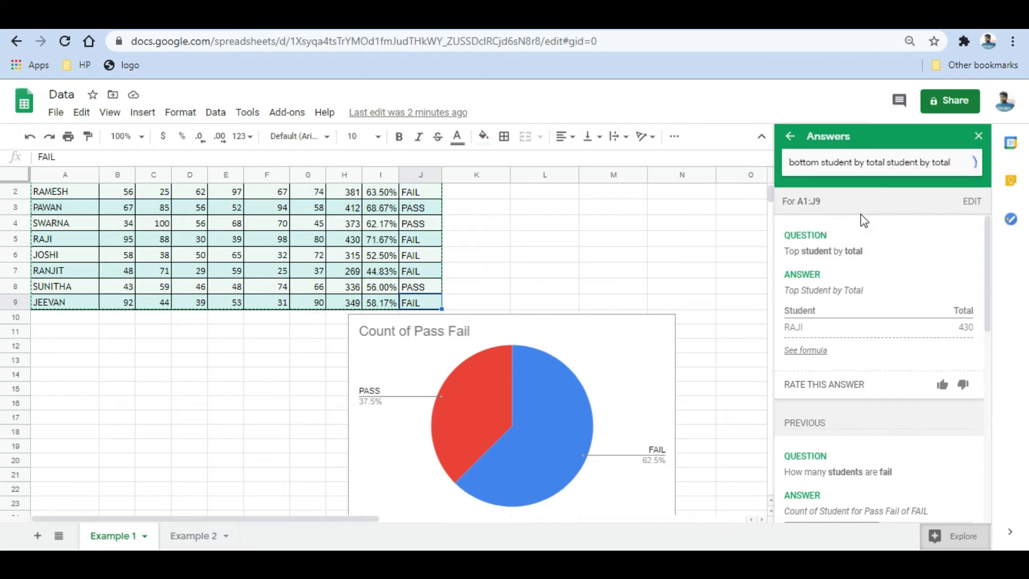
- Clear the Explore question, ask "Bottom student by total" instead, and check the answer against the total in cell H7
drag(952, 164, 784, 158)
click(784, 159)
text(b)
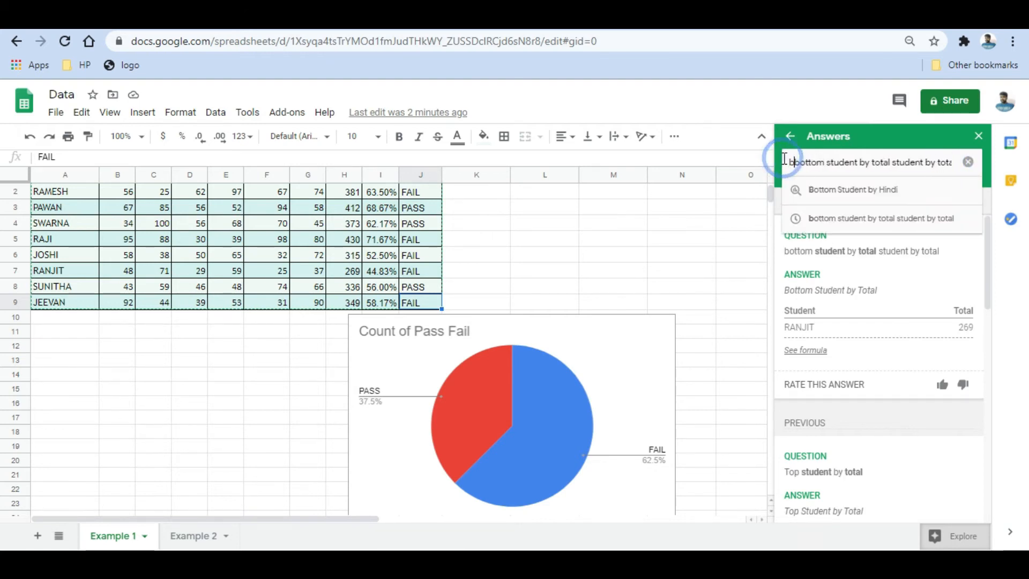
key(ctrl+a)
key(BackSpace)
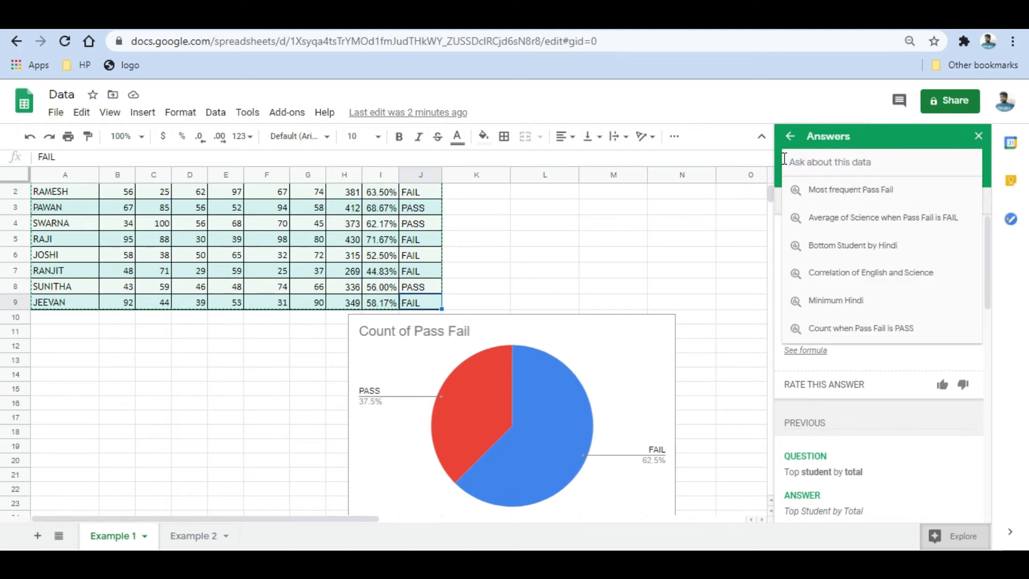
text(Bottom)
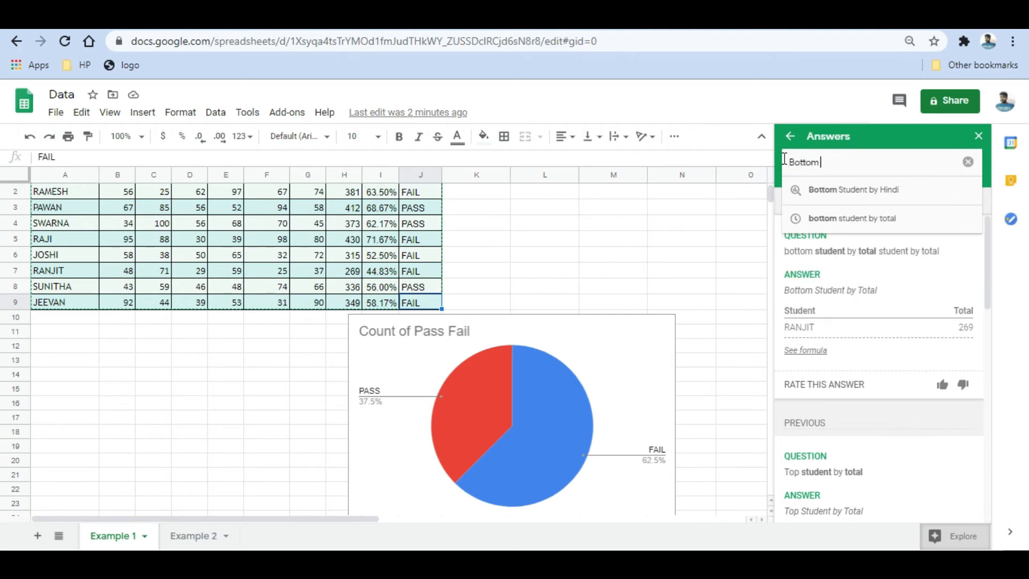
text( studen)
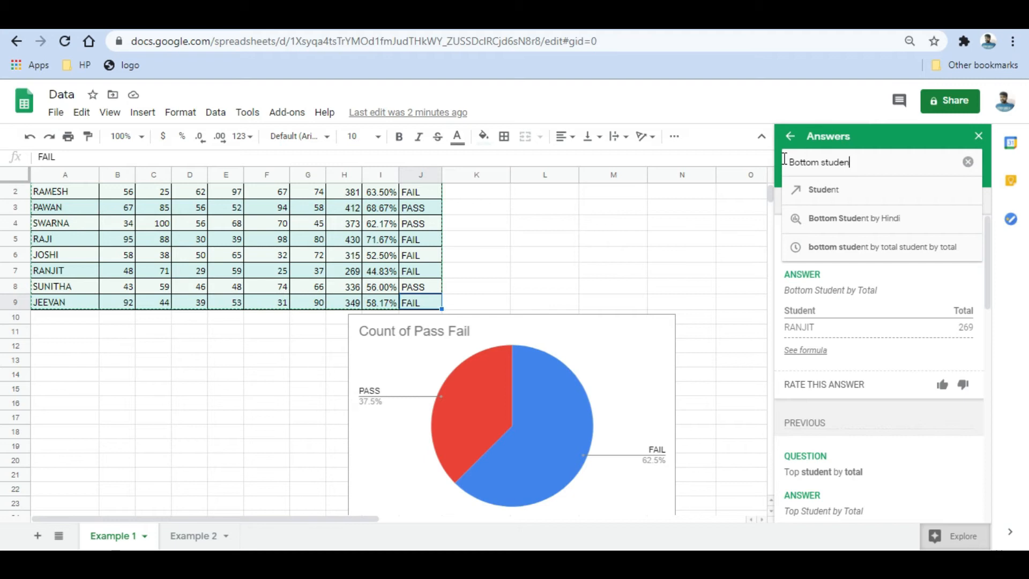
text(t by t)
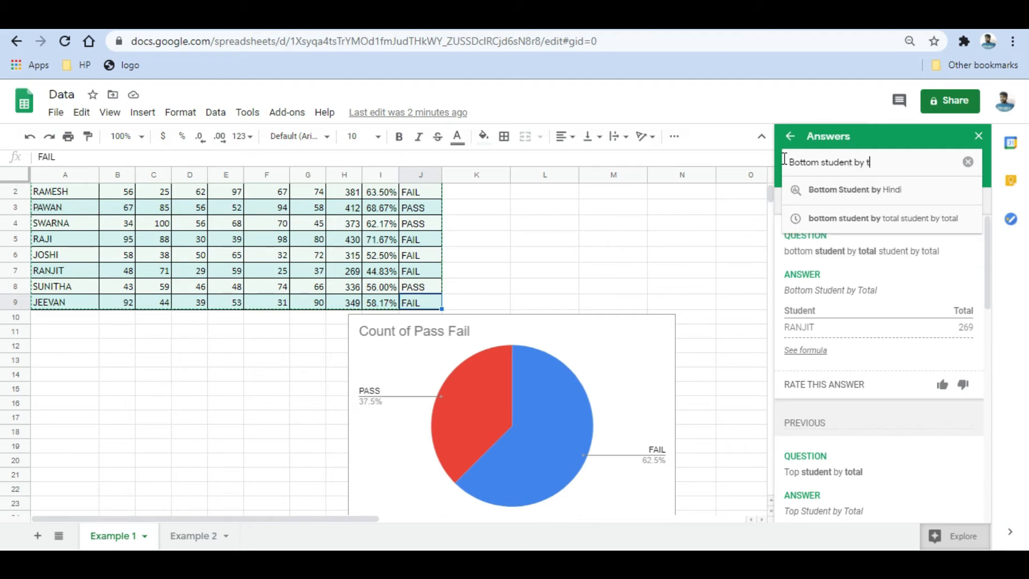
text(otal)
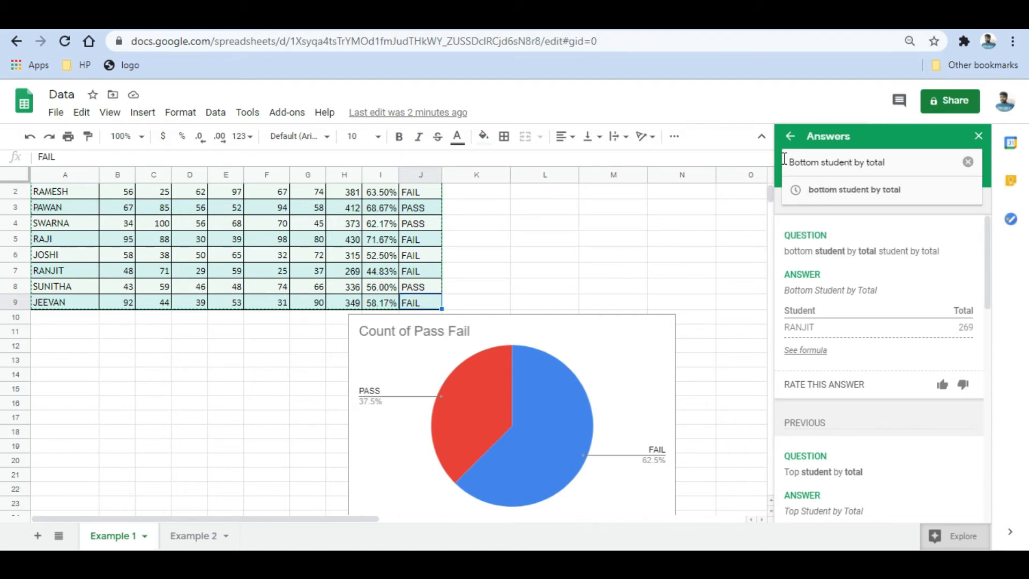
key(Return)
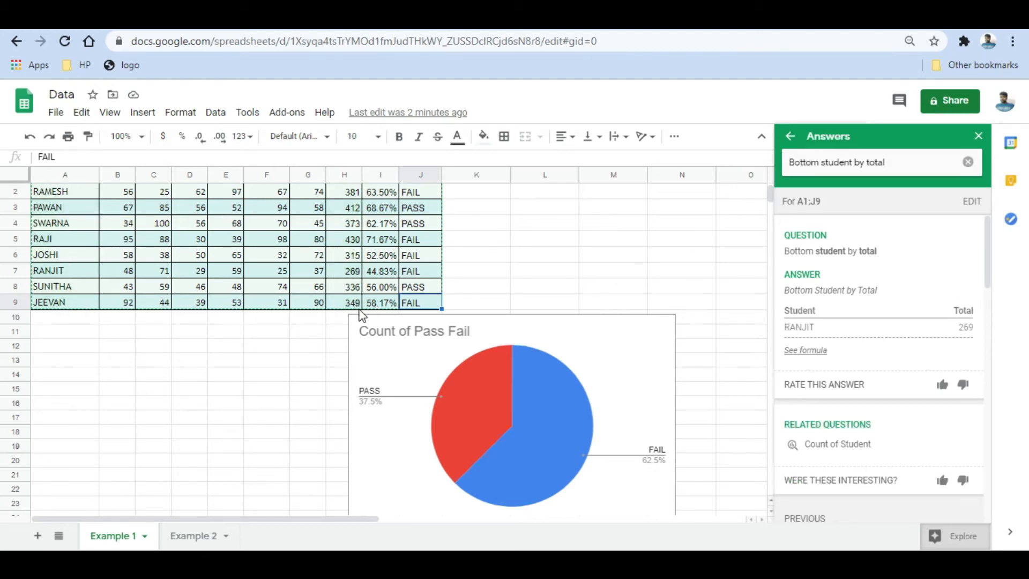
click(351, 274)
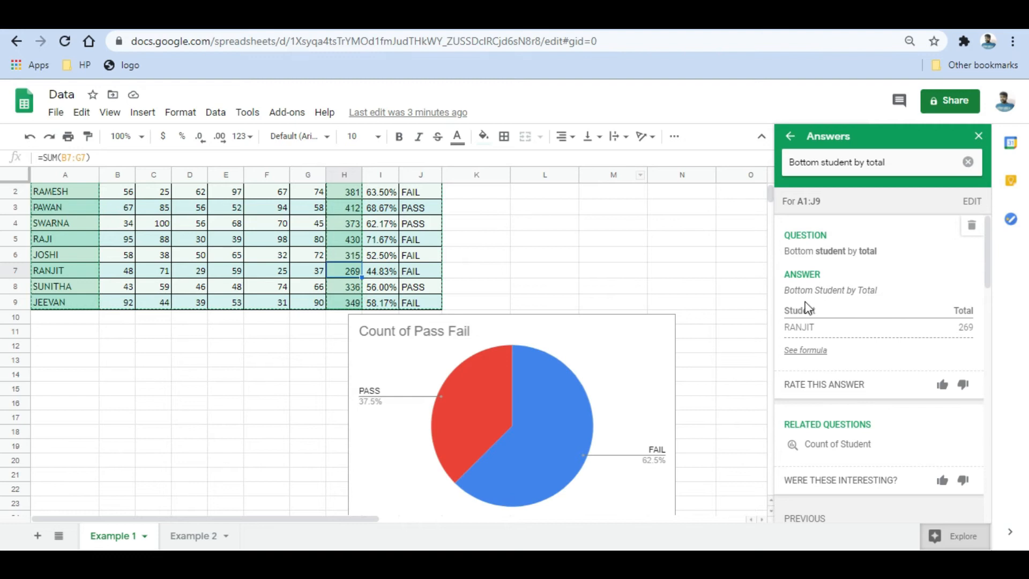
- Reveal the QUERY formula behind the bottom student answer and insert it into the sheet at cell M3
click(812, 352)
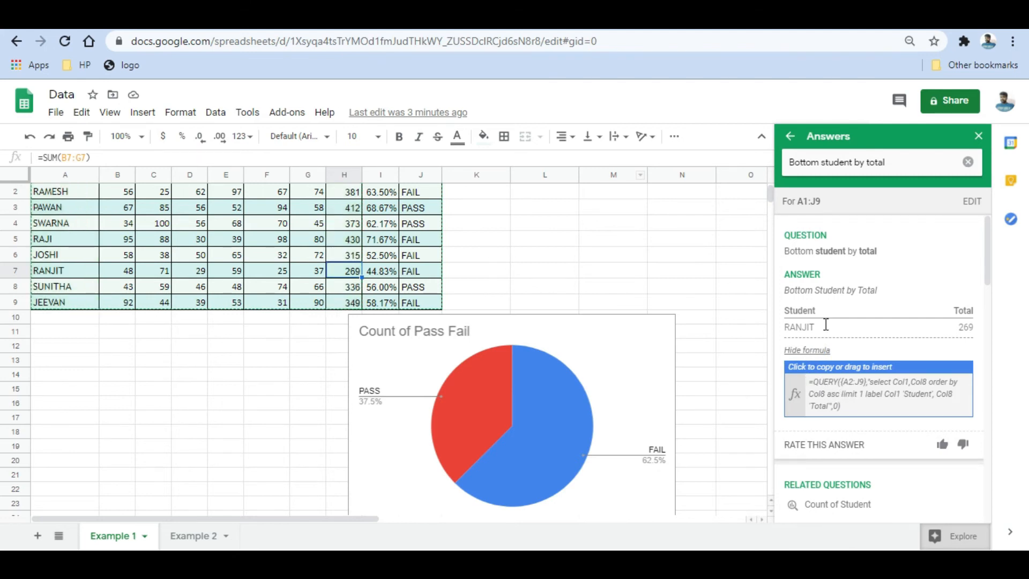
click(871, 388)
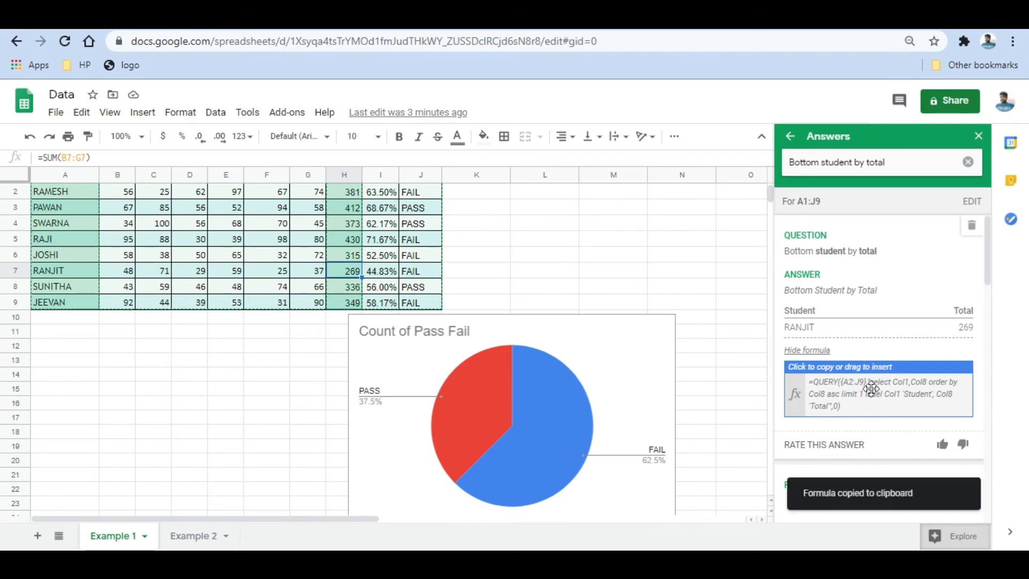
drag(871, 388, 641, 212)
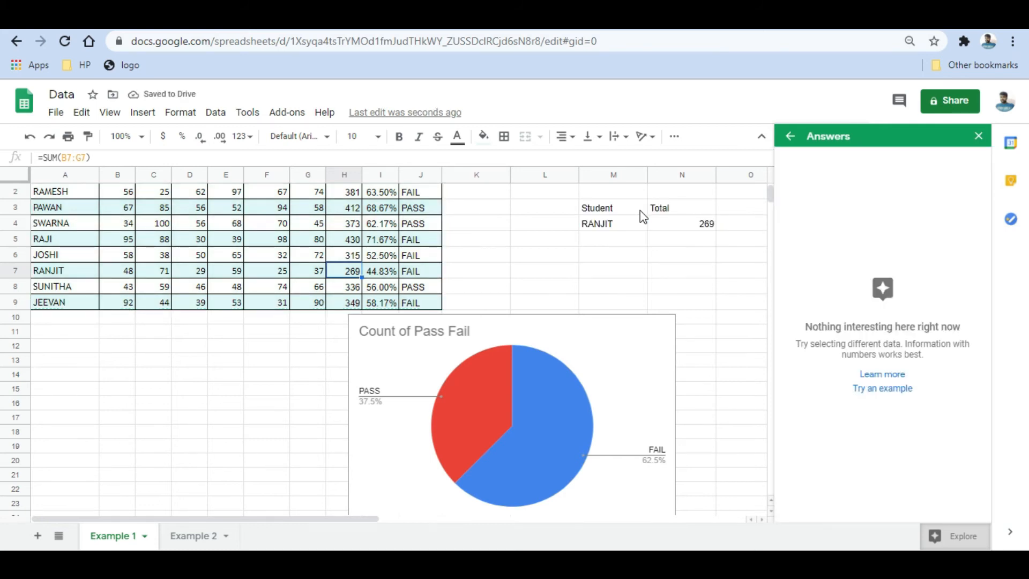
- Examine the inserted Student and Total cells in M3:N4 and the QUERY formula in M3, leaving it unedited
double_click(691, 225)
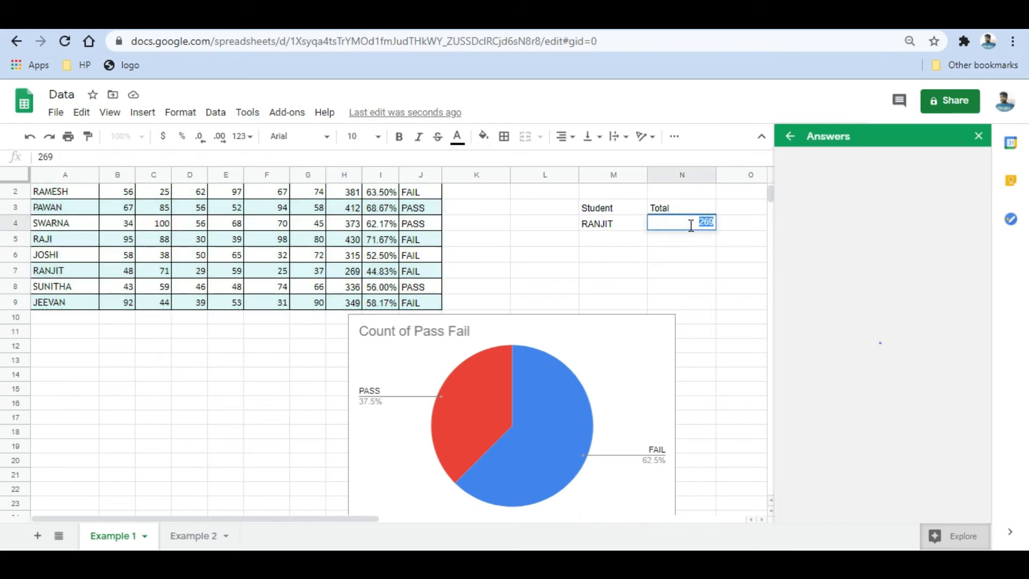
click(615, 216)
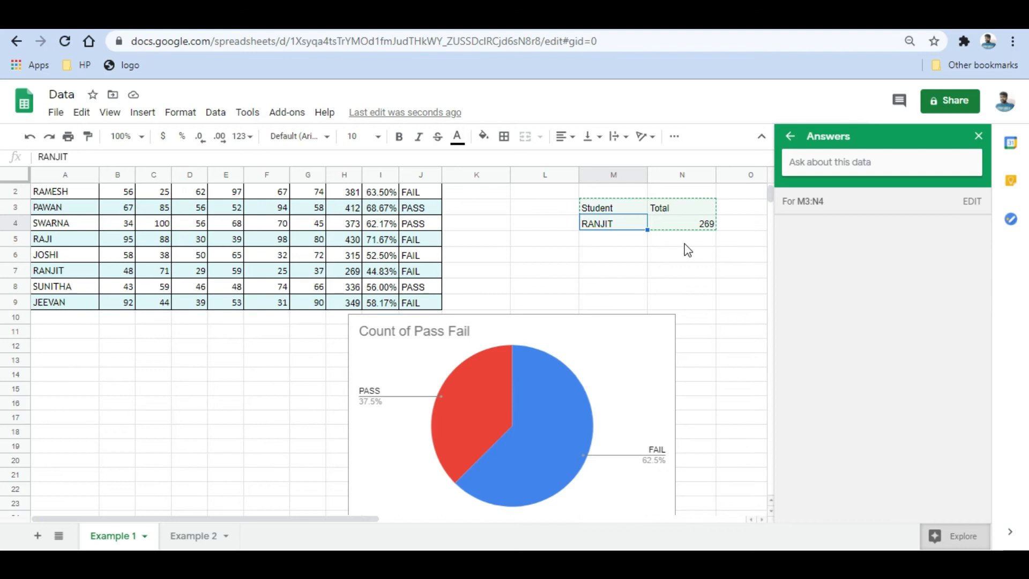
click(674, 226)
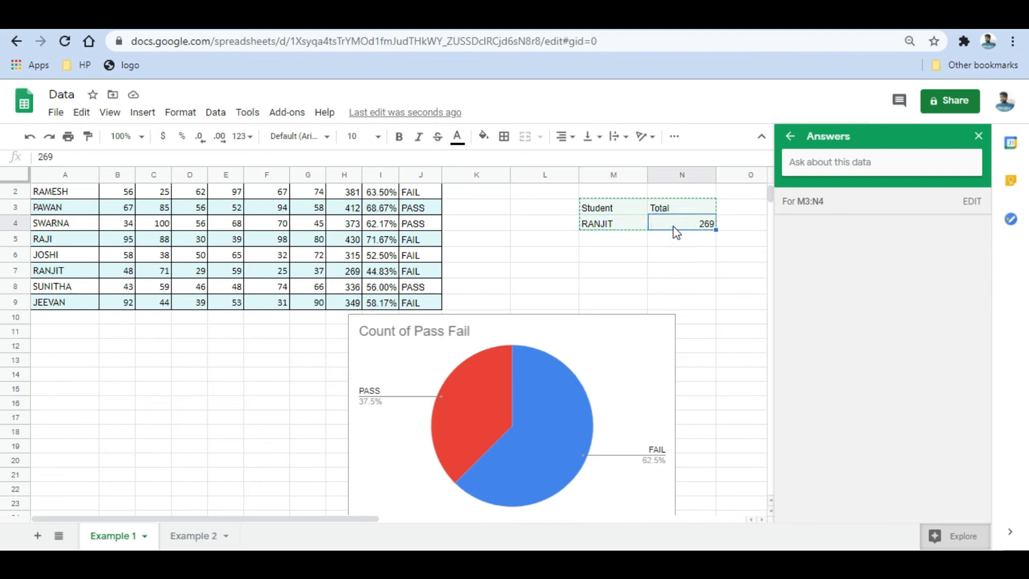
click(632, 207)
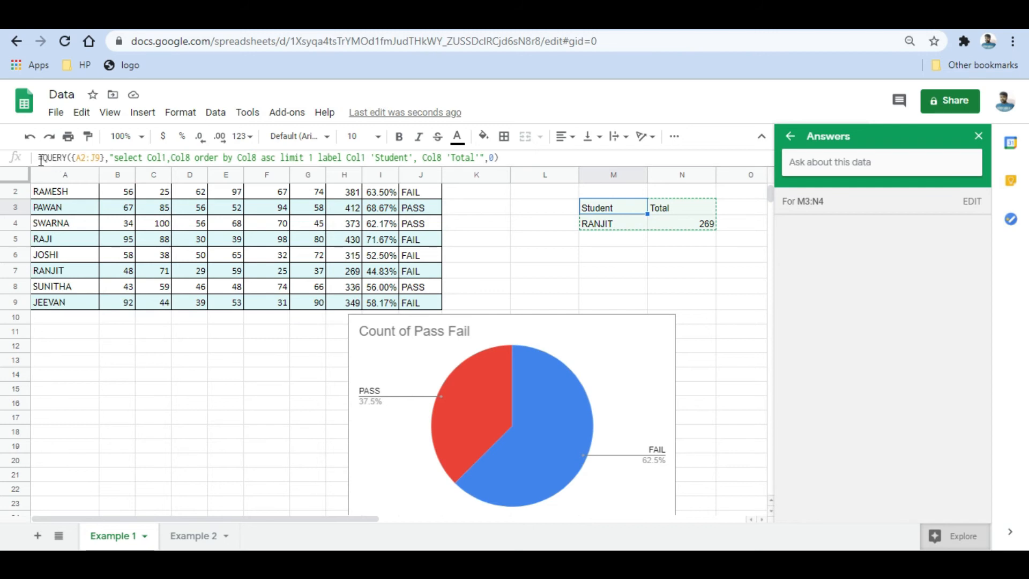
drag(39, 158, 543, 157)
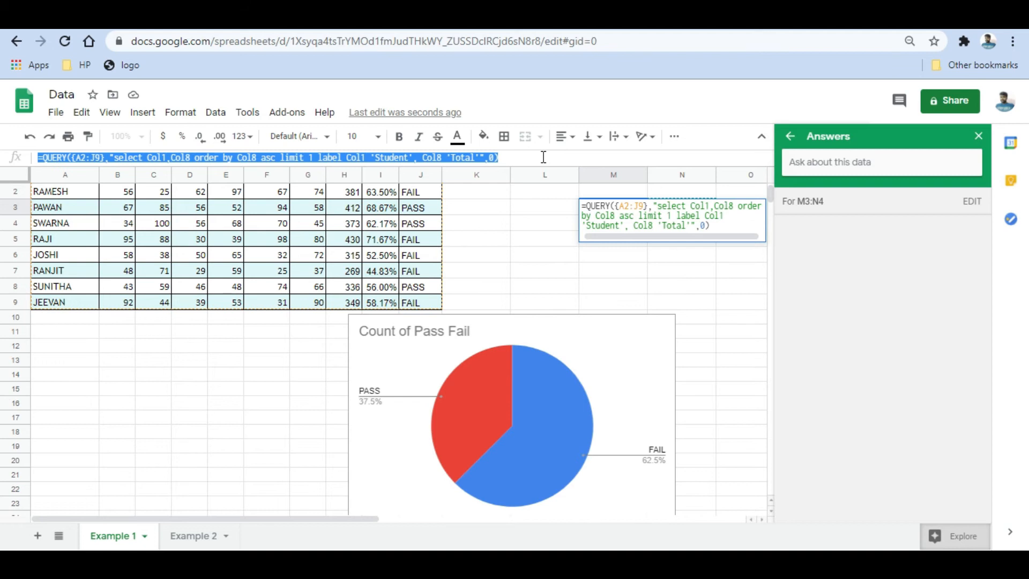
key(Escape)
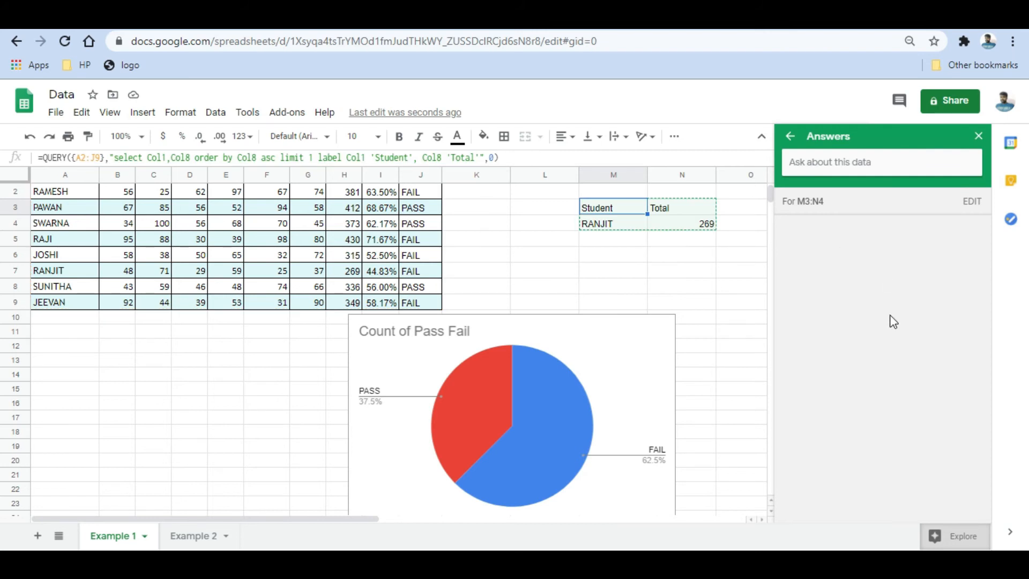
- Go back to the Explore overview for M3:N4 and ask the question "top Studen by total"
click(790, 137)
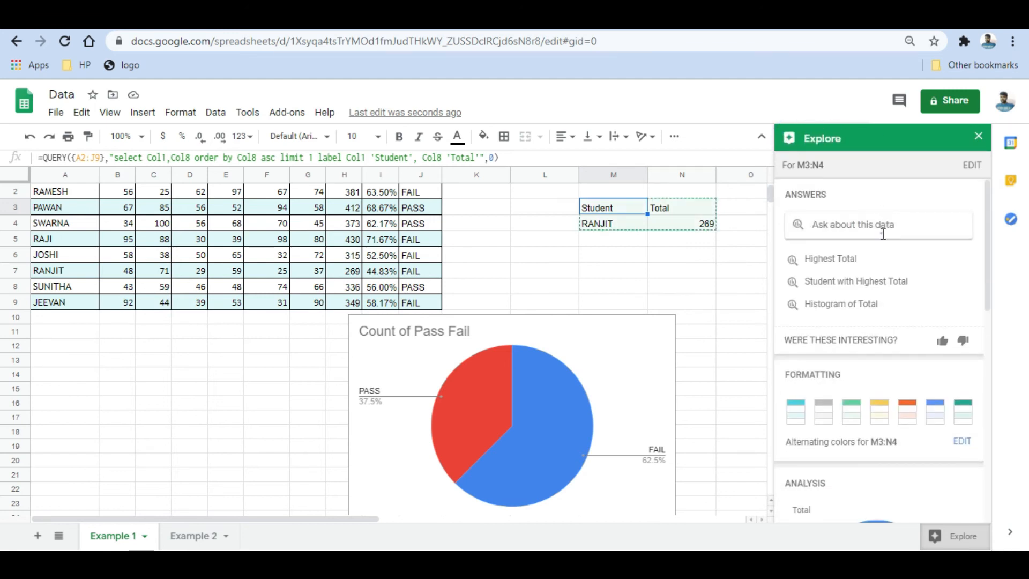
click(883, 223)
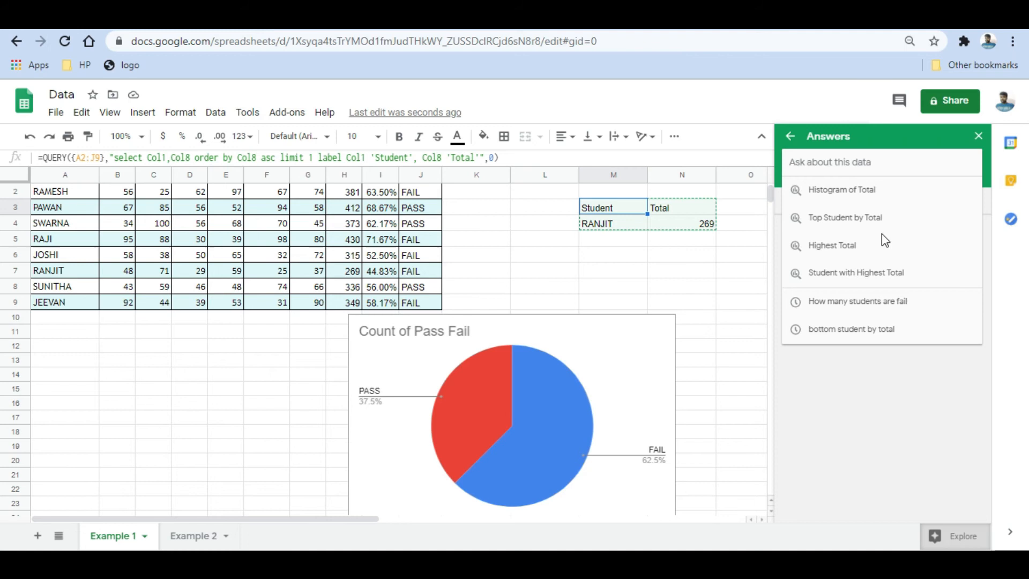
text(top studen)
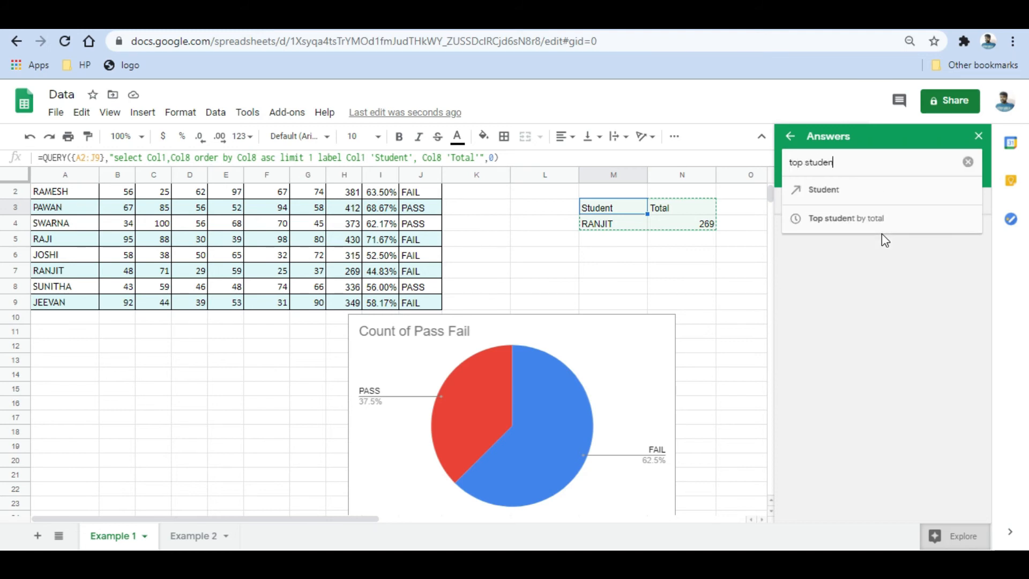
text(t by total)
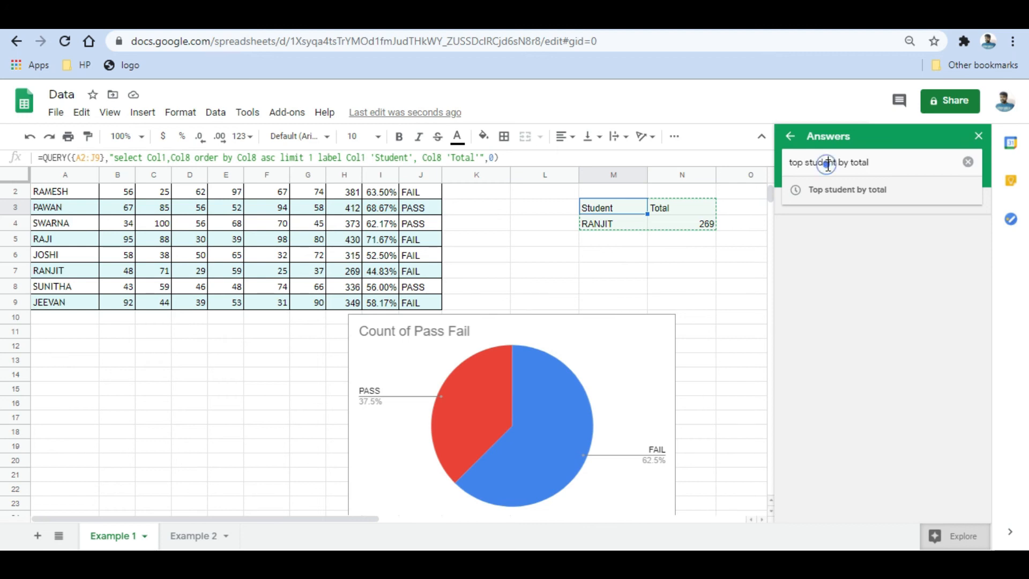
click(858, 165)
click(835, 164)
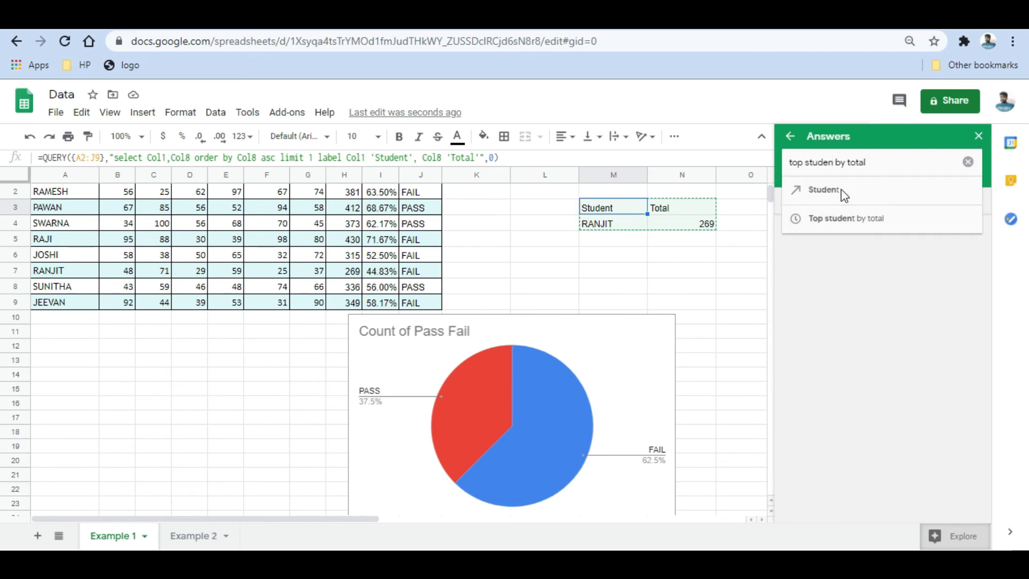
click(880, 168)
key(Return)
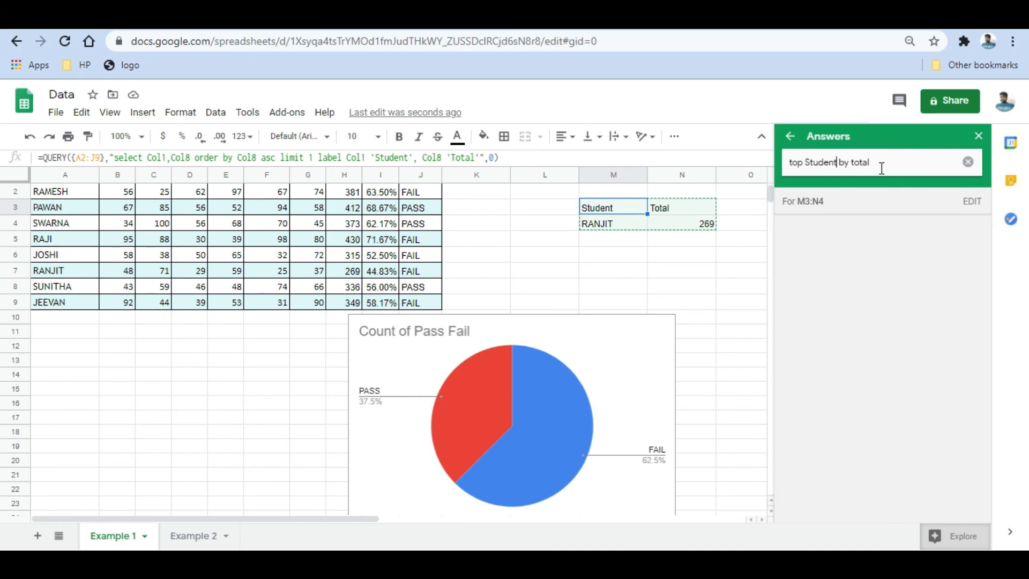
key(BackSpace)
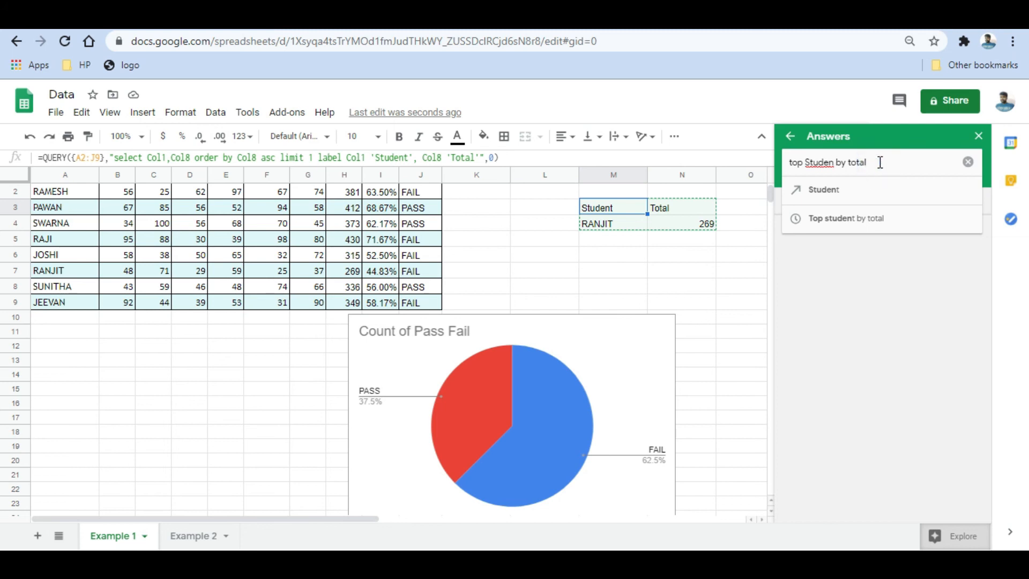
key(Return)
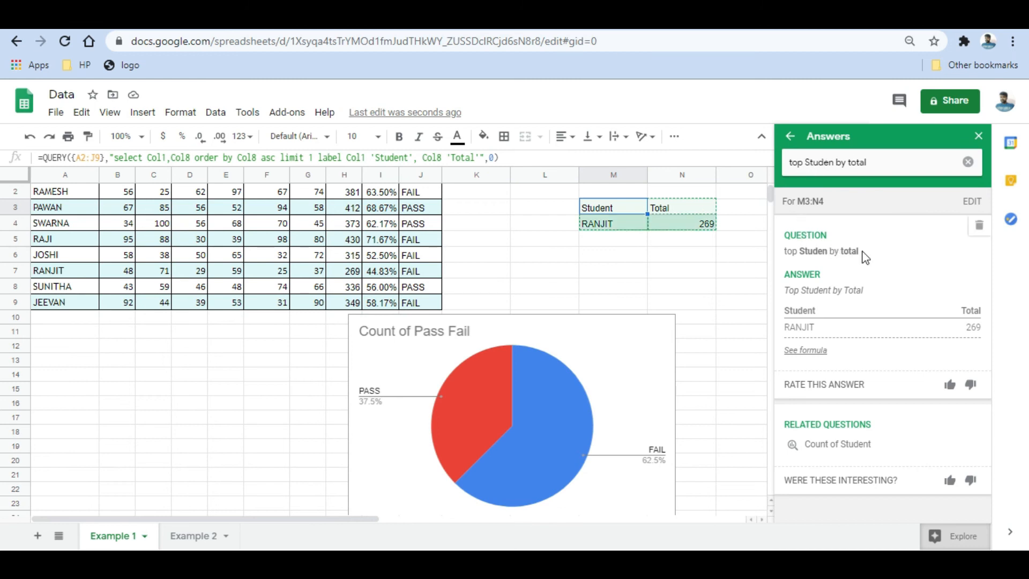
- Correct the misspelled word in the Explore question so it reads "top student by total", and check which data the question's words match
click(833, 161)
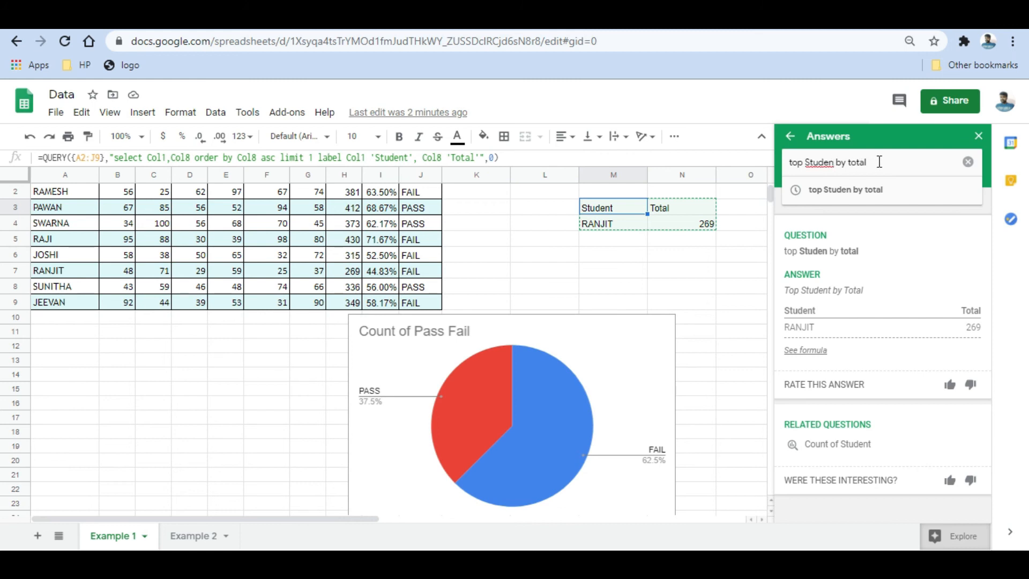
key(BackSpace)
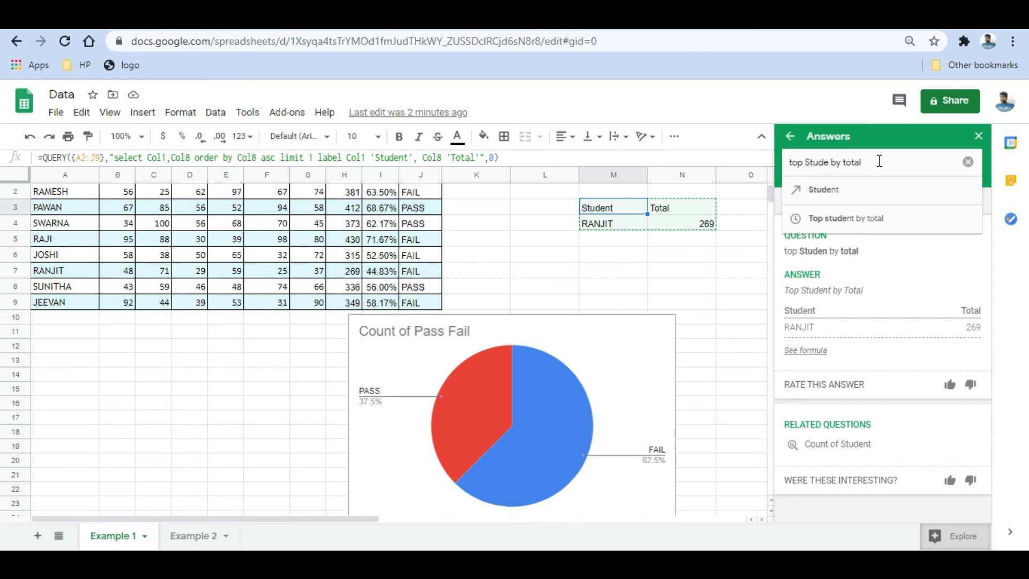
key(BackSpace)
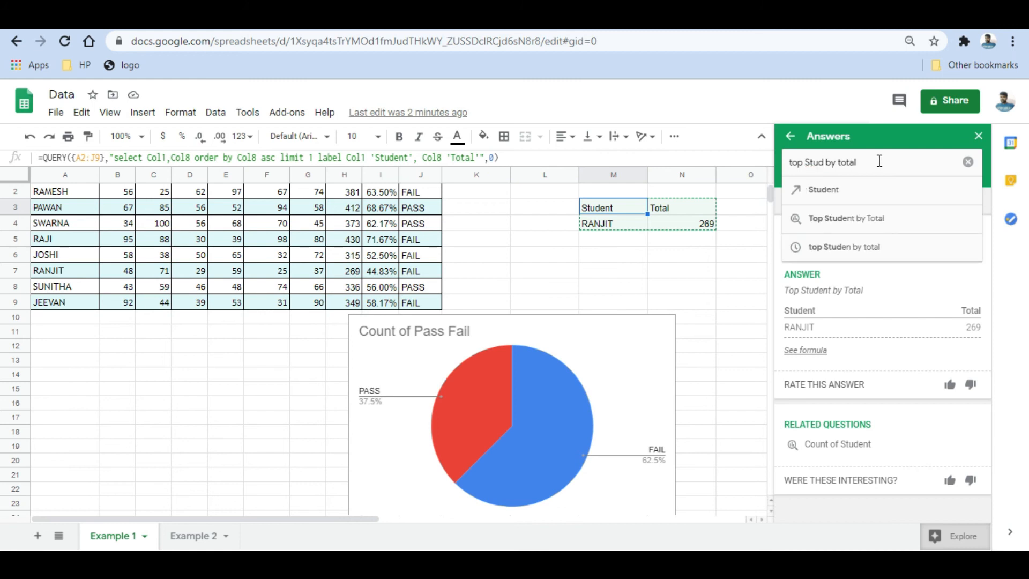
key(BackSpace)
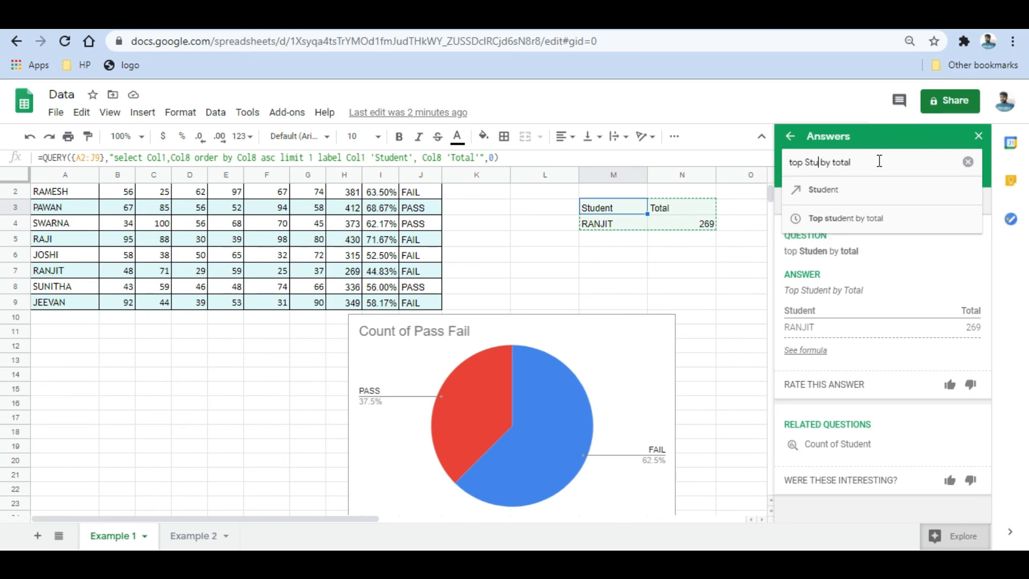
key(BackSpace)
key(BackSpace)
key(BackSpace)
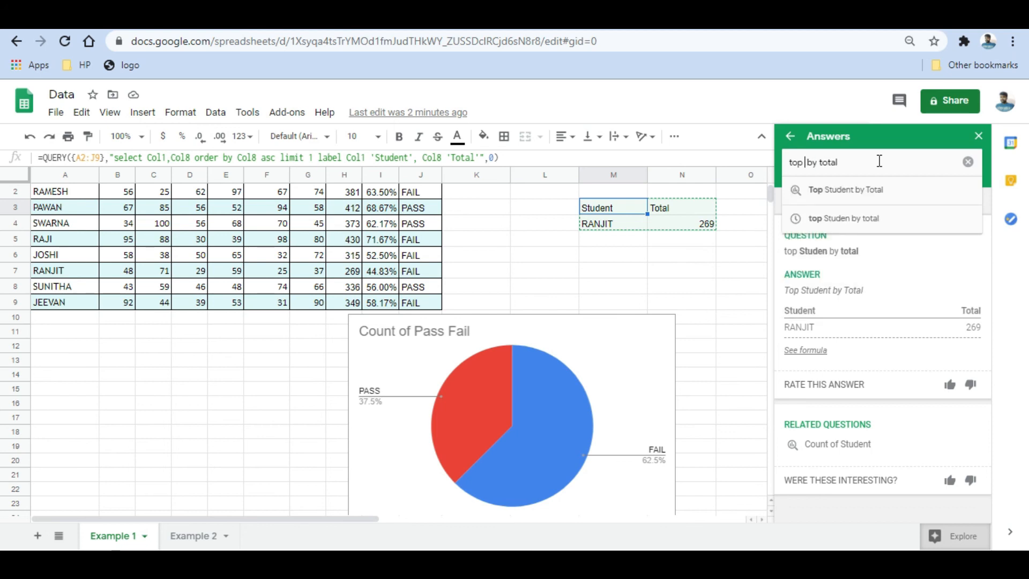
text(student)
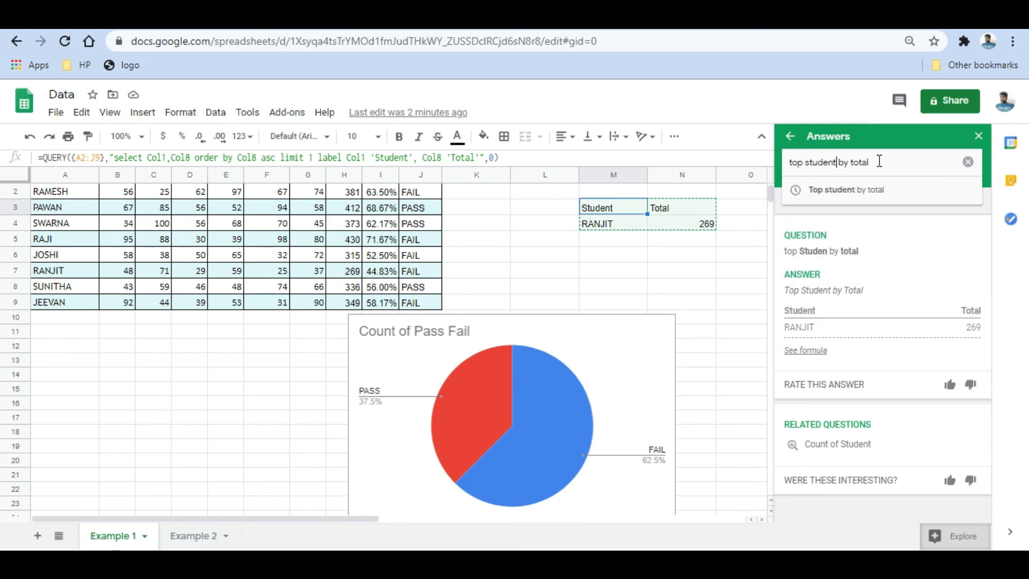
scroll(302, 250, up, 1)
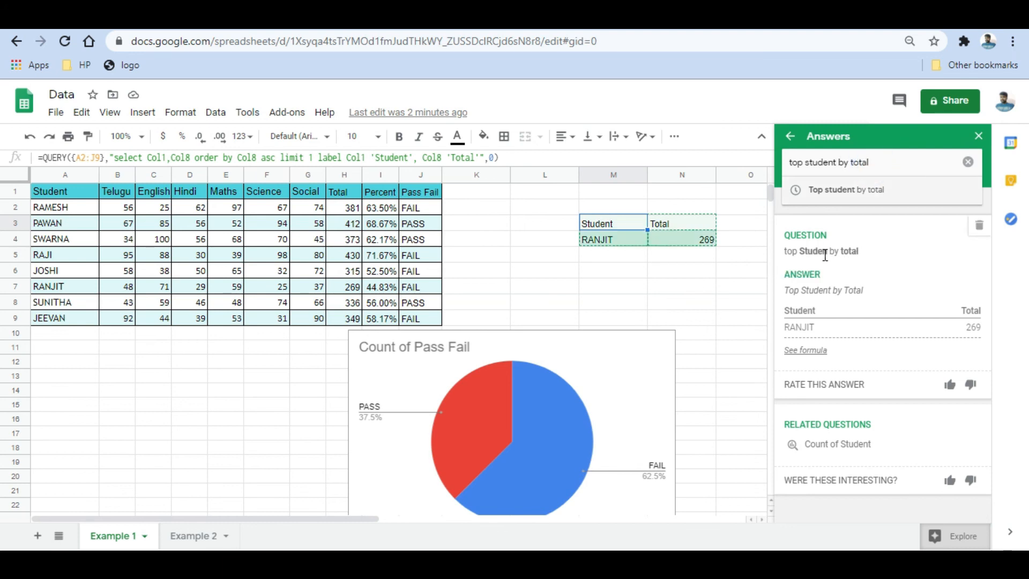
mouse_move(847, 254)
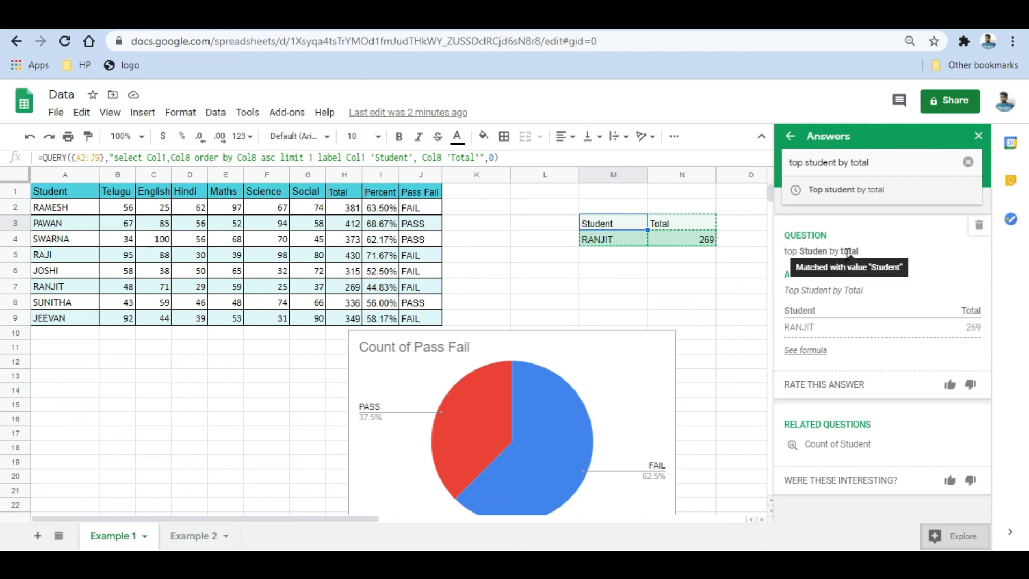